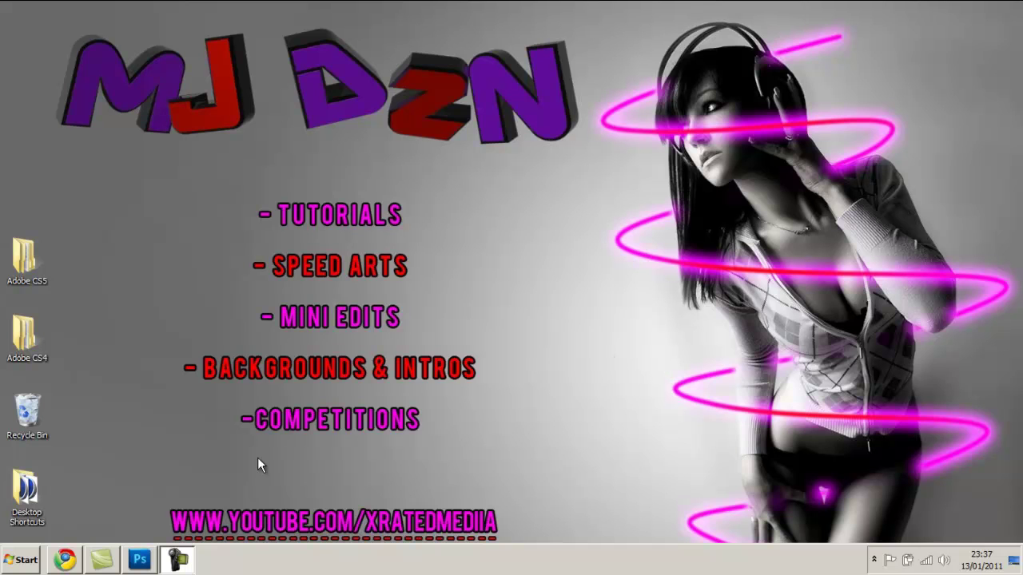
- Download the Rezland font as rezland (1).zip from its dafont page in Chrome
{"action": "left_click", "coordinate": [72, 558]}
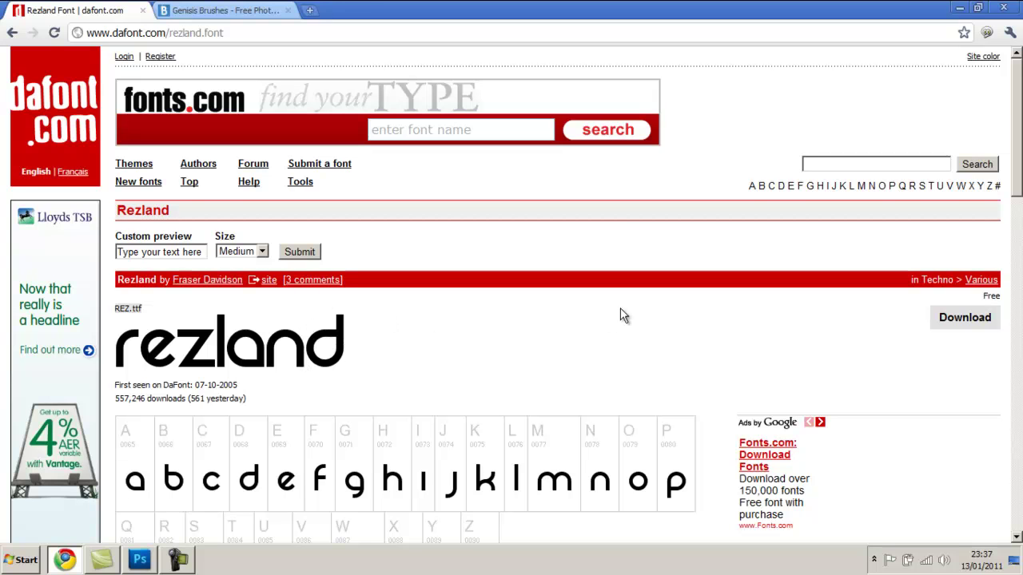
{"action": "left_click", "coordinate": [963, 318]}
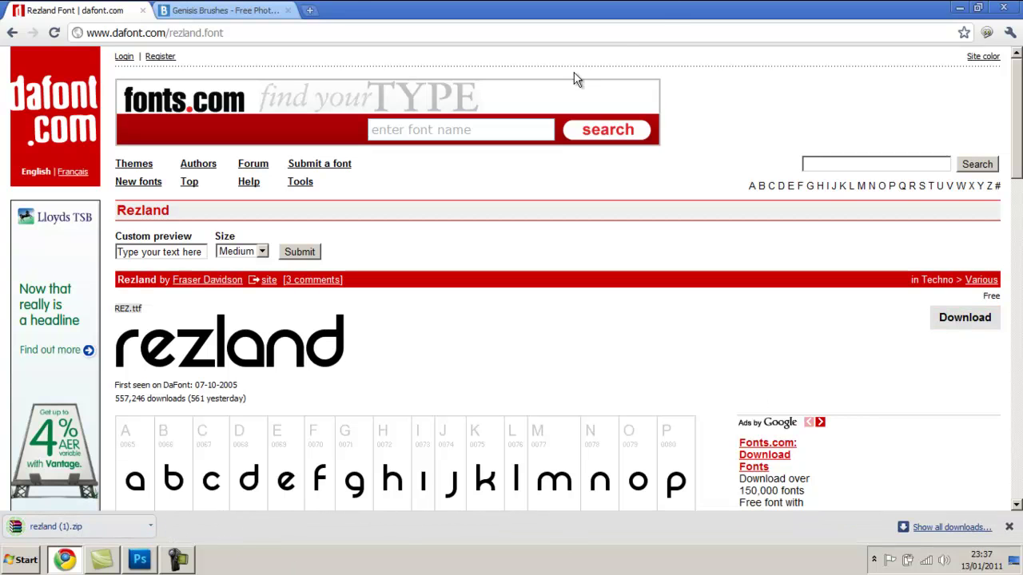
- Copy the downloaded rezland (1).zip from Chrome onto the desktop
{"action": "double_click", "coordinate": [674, 14]}
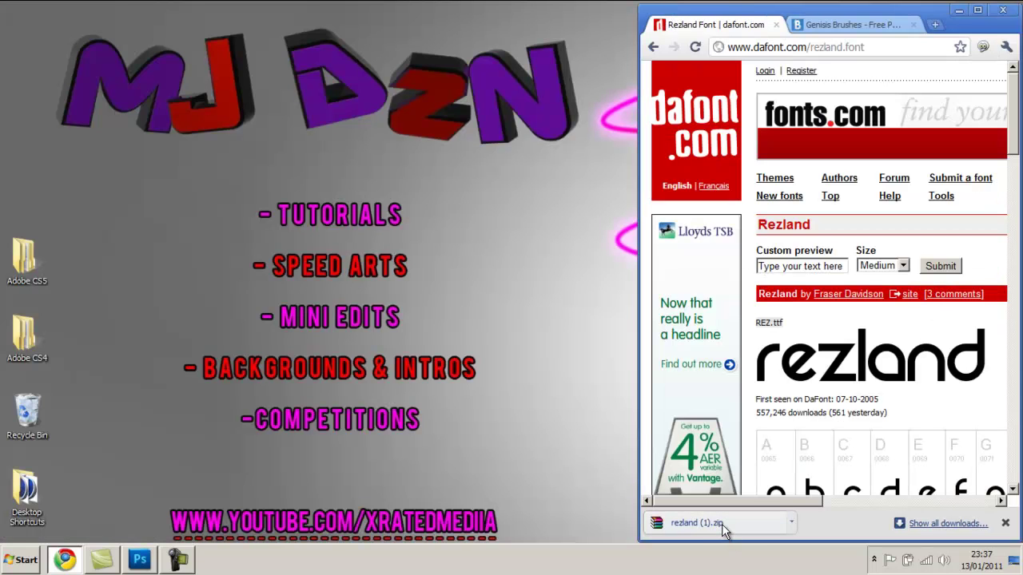
{"action": "left_click_drag", "start_coordinate": [721, 524], "coordinate": [312, 283]}
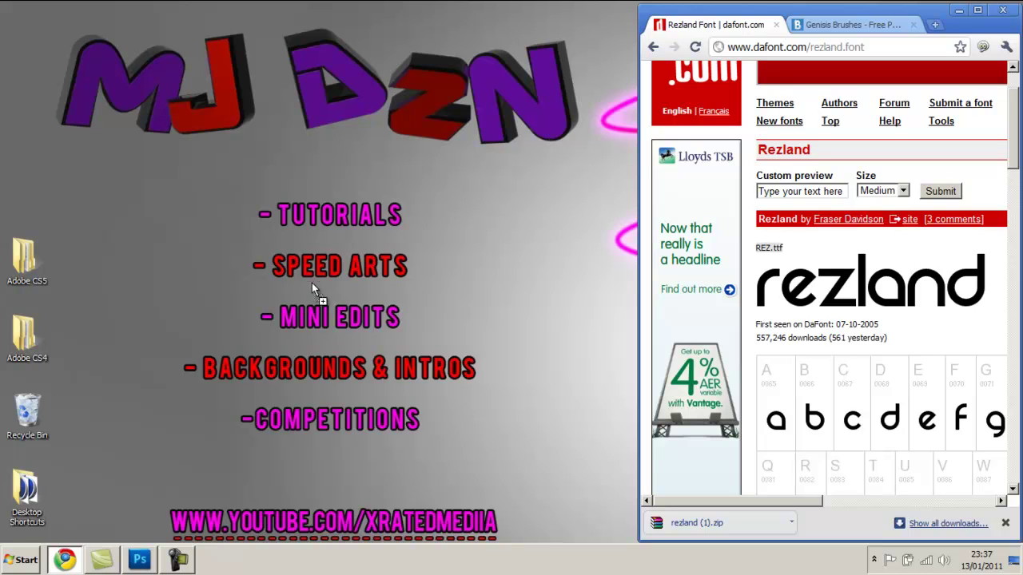
{"action": "left_click_drag", "start_coordinate": [213, 190], "coordinate": [213, 190]}
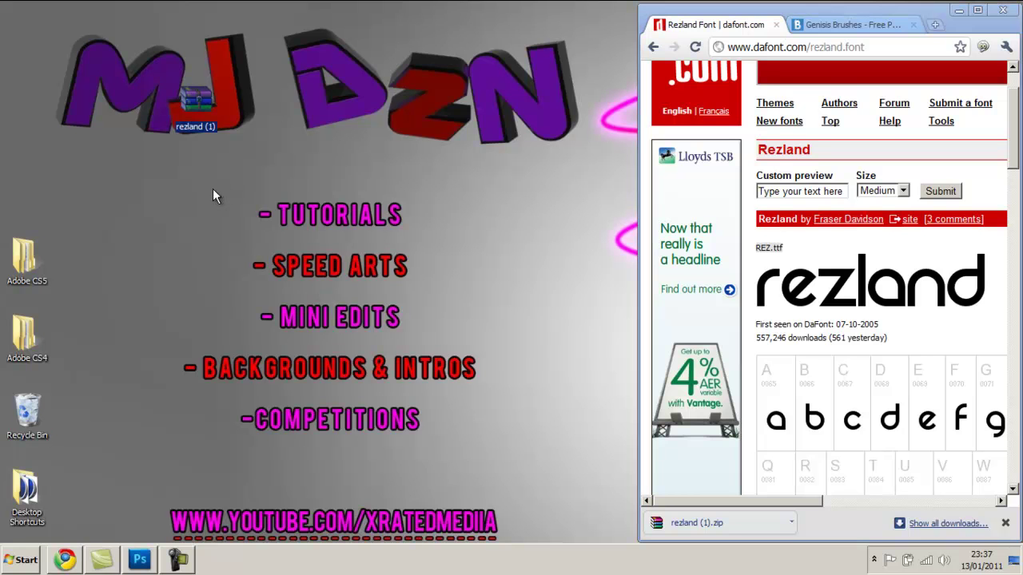
{"action": "left_click", "coordinate": [377, 154]}
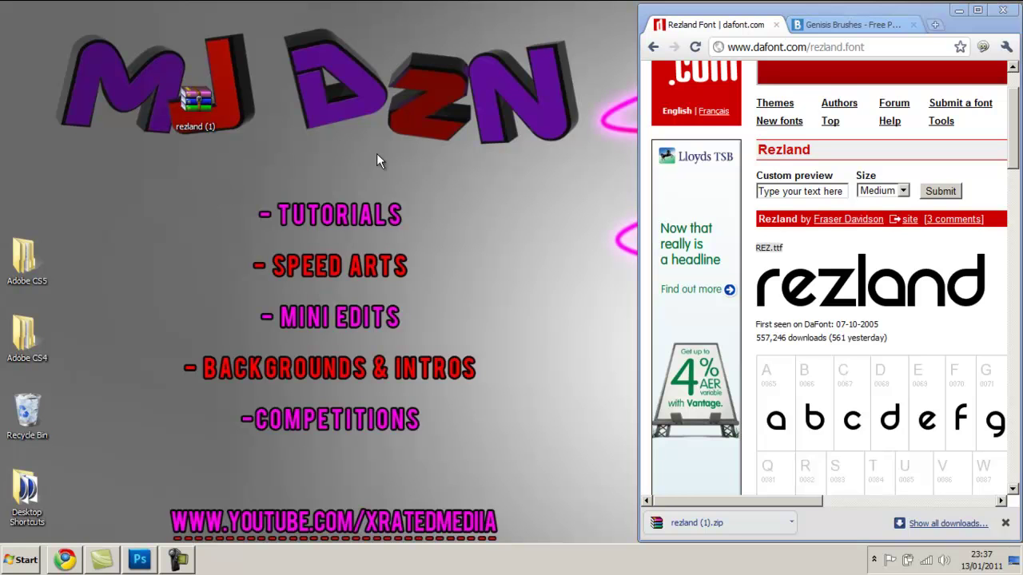
- Extract the rezland (1) archive with WinRAR into a rezland (1) folder
{"action": "right_click", "coordinate": [191, 109]}
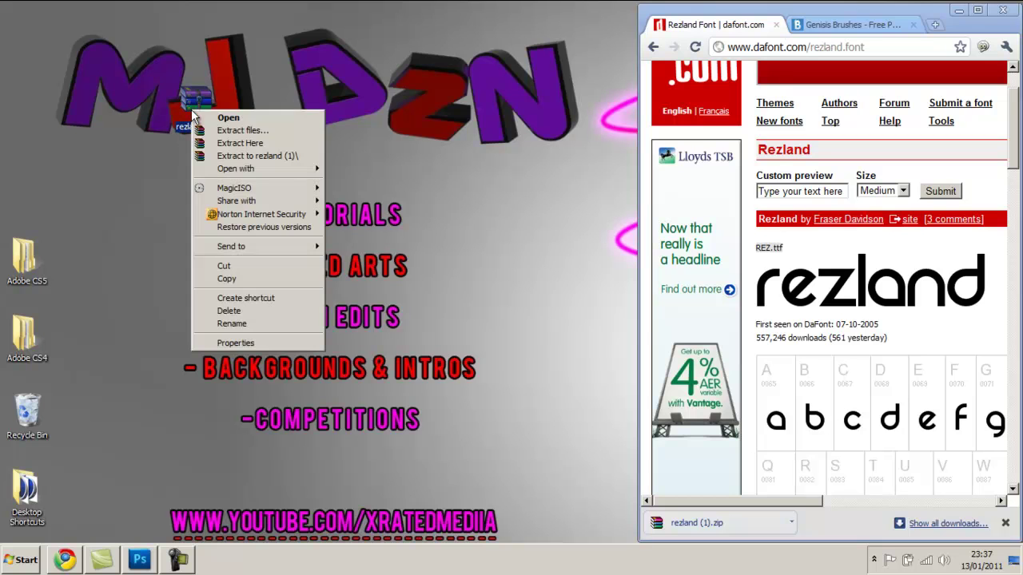
{"action": "left_click", "coordinate": [232, 134]}
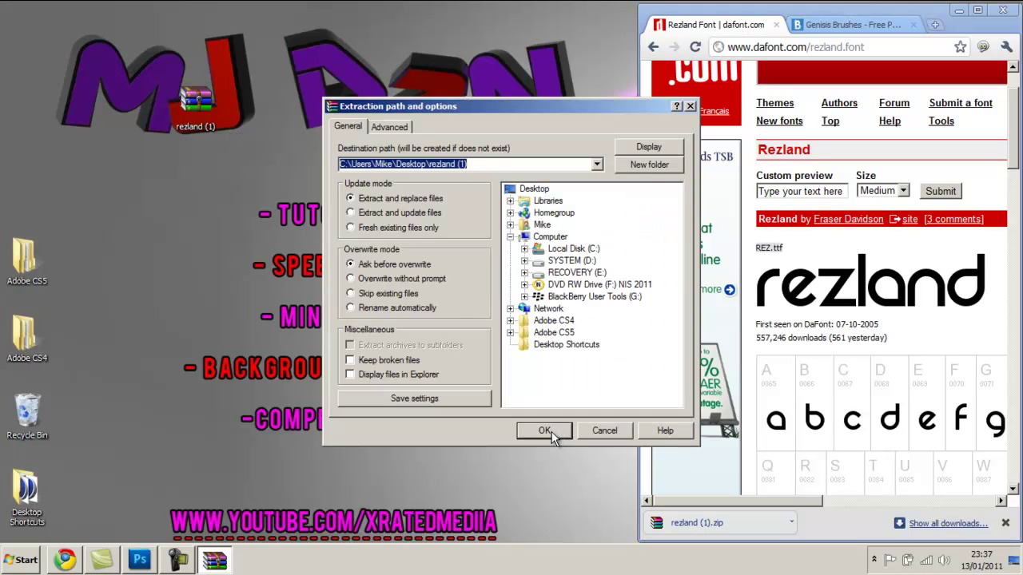
{"action": "left_click", "coordinate": [544, 431]}
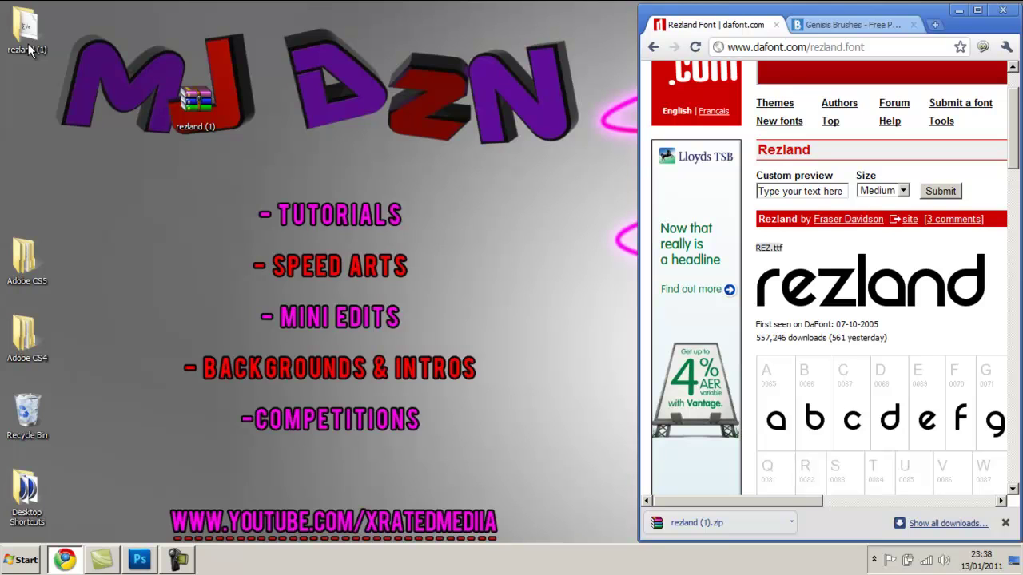
- Open the extracted rezland (1) folder and the Control Panel Fonts window
{"action": "double_click", "coordinate": [28, 50]}
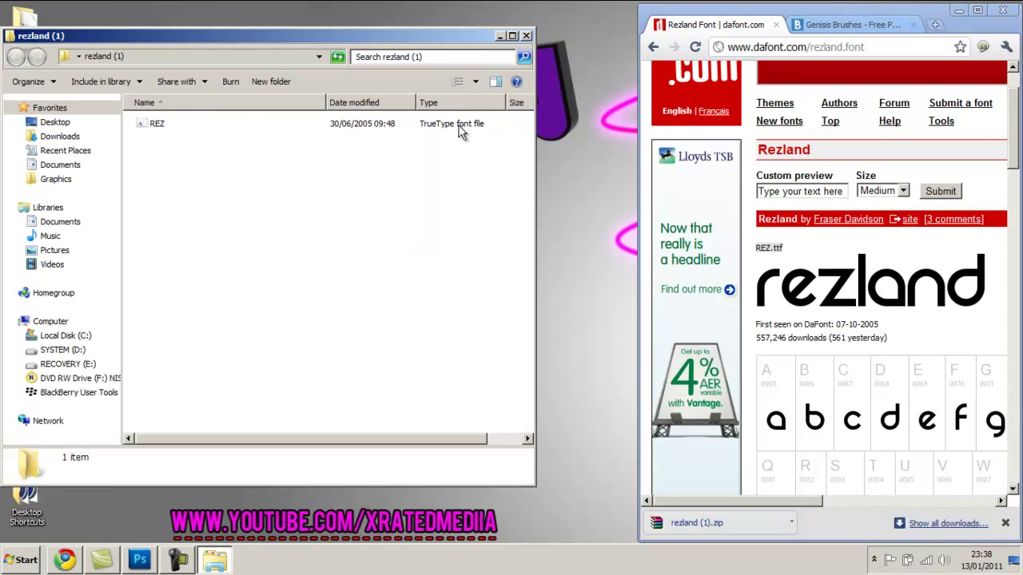
{"action": "left_click", "coordinate": [38, 561]}
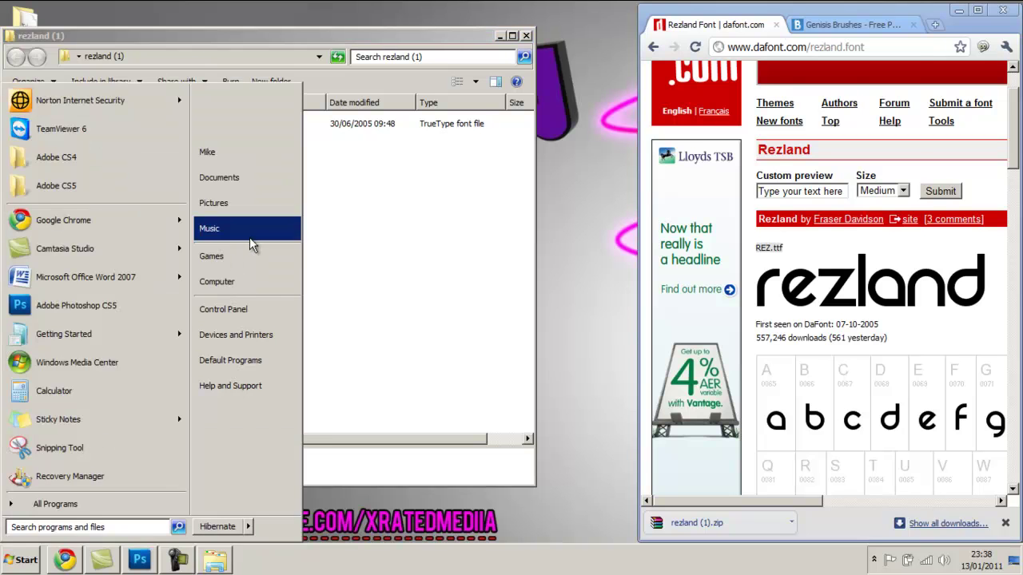
{"action": "left_click", "coordinate": [252, 309]}
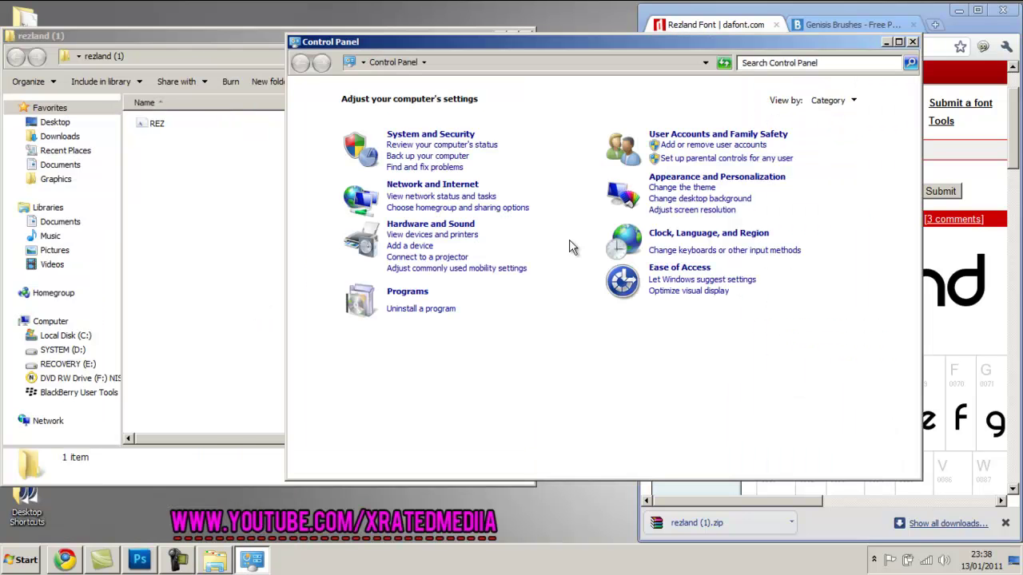
{"action": "left_click", "coordinate": [680, 178]}
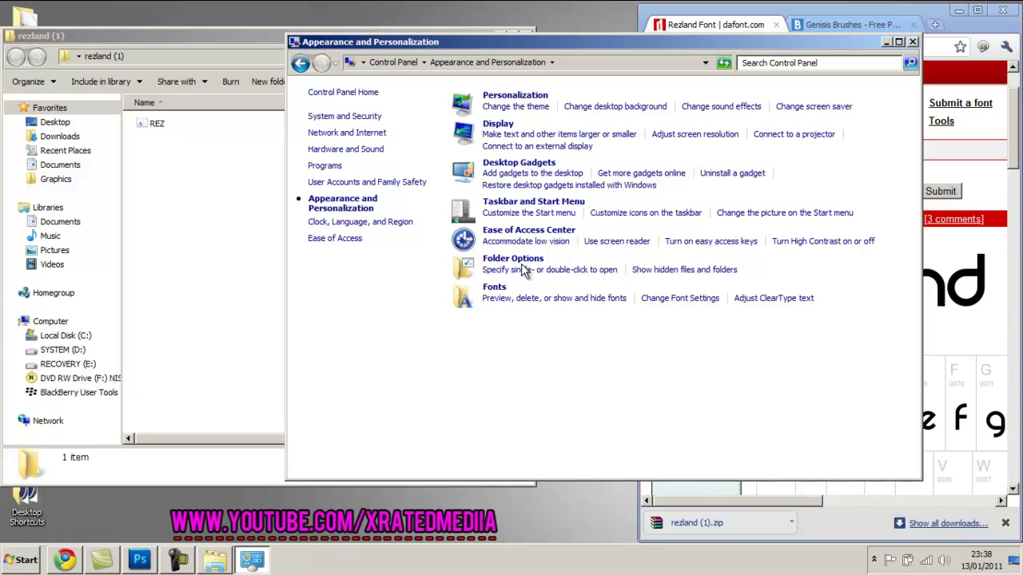
{"action": "left_click", "coordinate": [495, 289]}
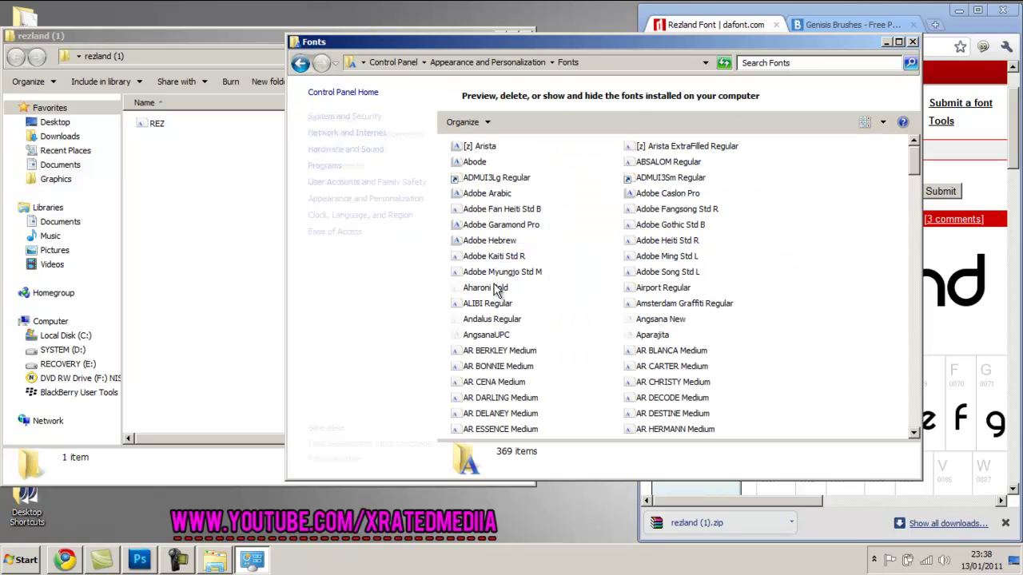
- Install REZ.ttf into Fonts, then close the font folder and Fonts windows
{"action": "left_click", "coordinate": [240, 176]}
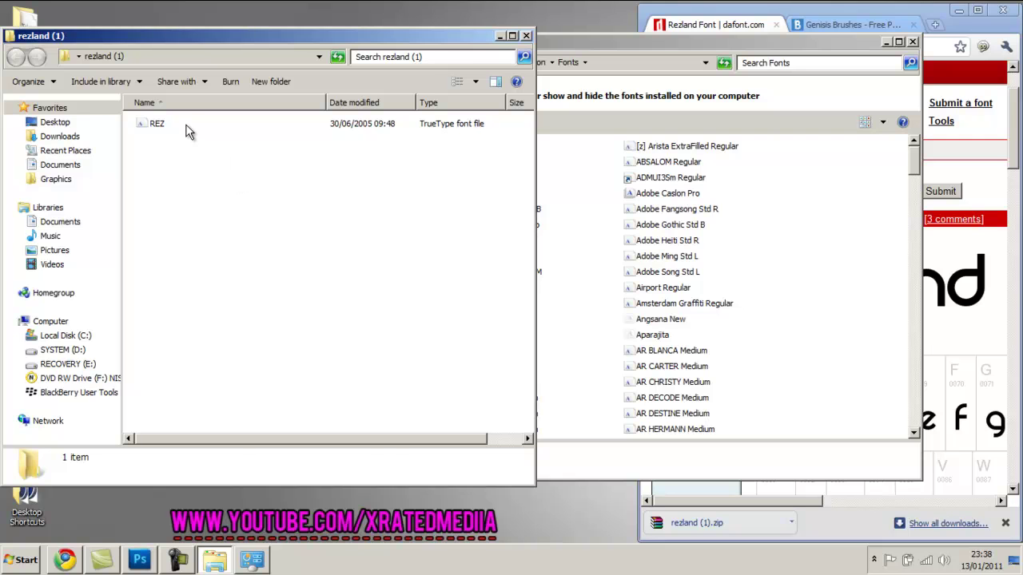
{"action": "left_click_drag", "start_coordinate": [187, 127], "coordinate": [825, 249]}
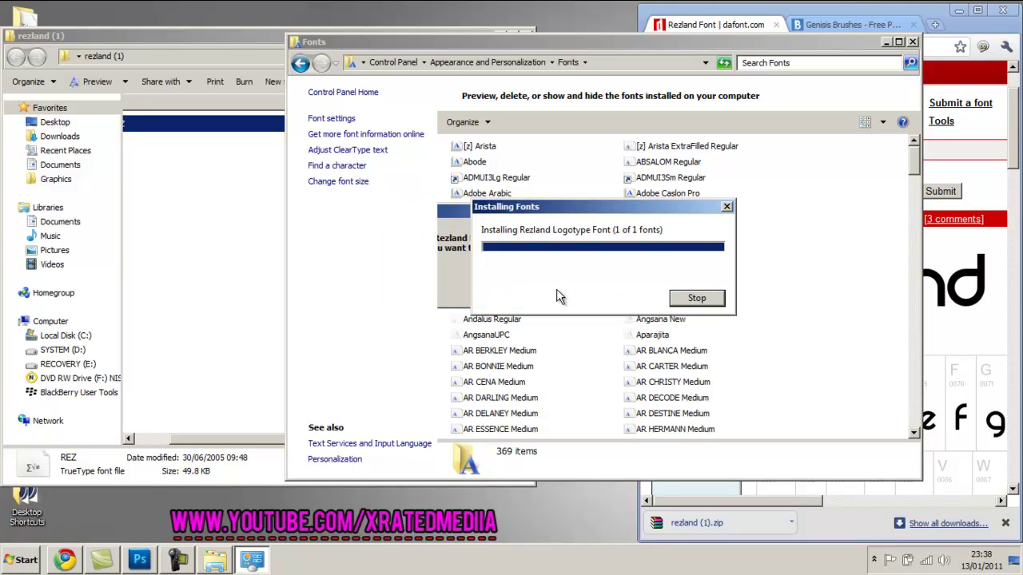
{"action": "left_click", "coordinate": [265, 35]}
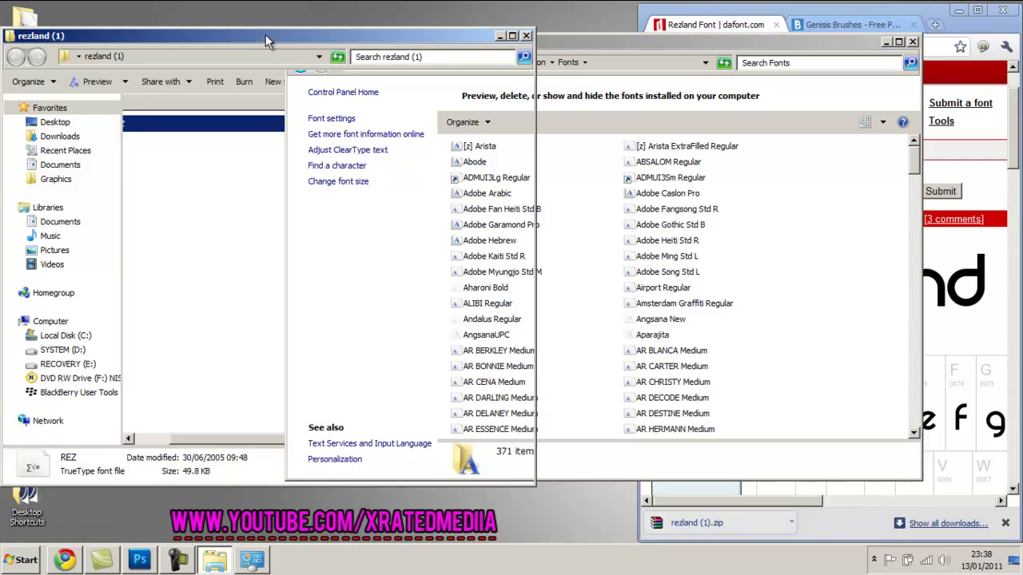
{"action": "left_click", "coordinate": [525, 36]}
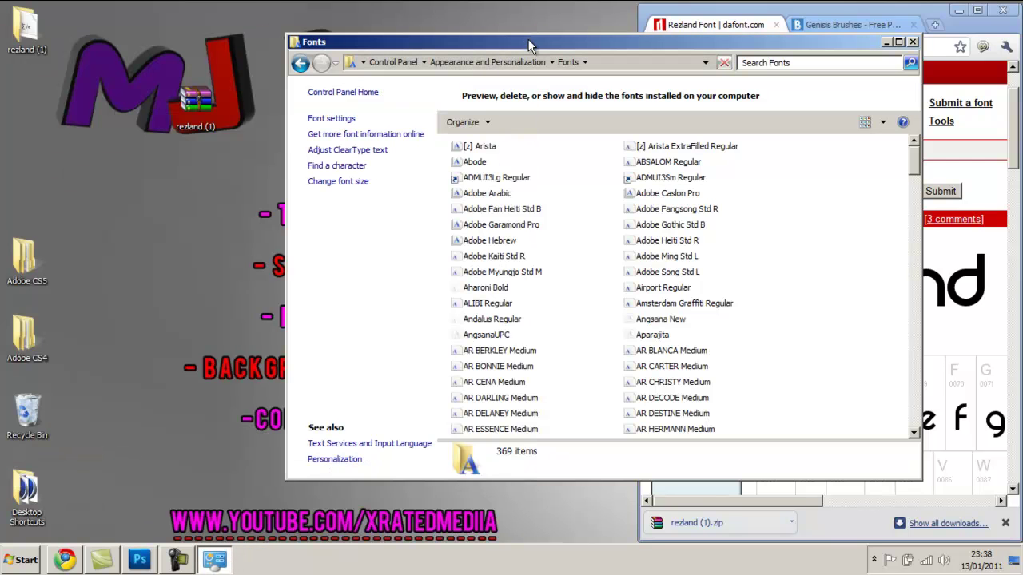
{"action": "left_click", "coordinate": [911, 41]}
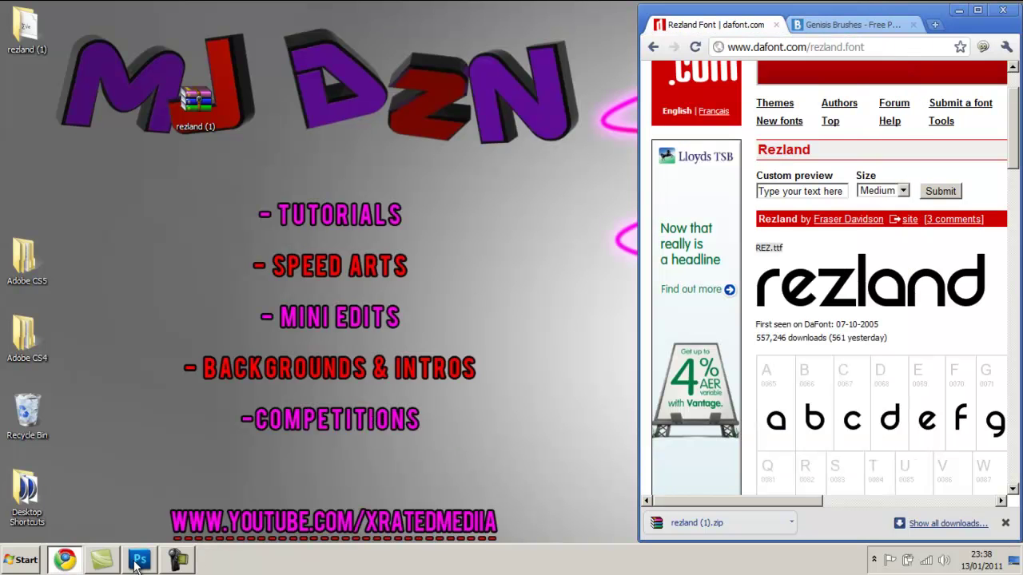
- Start a text layer on the black Photoshop canvas using the REZ font
{"action": "left_click", "coordinate": [139, 562]}
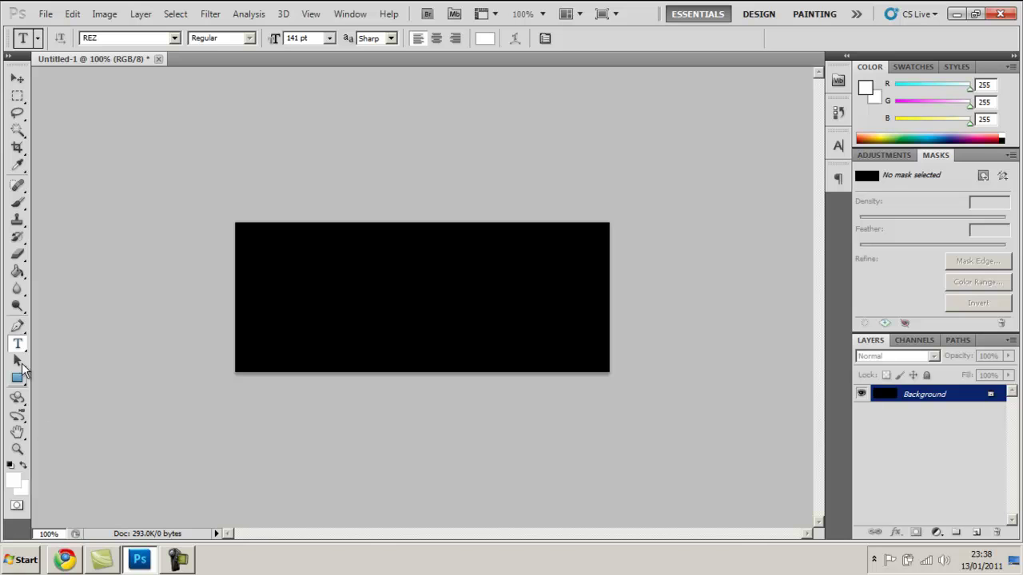
{"action": "left_click", "coordinate": [309, 296]}
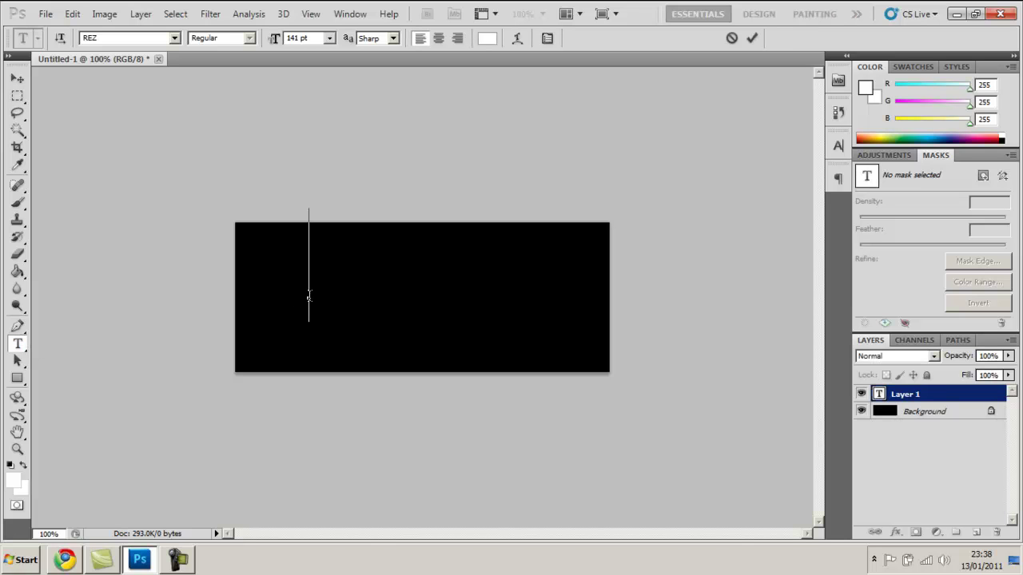
{"action": "left_click", "coordinate": [175, 38]}
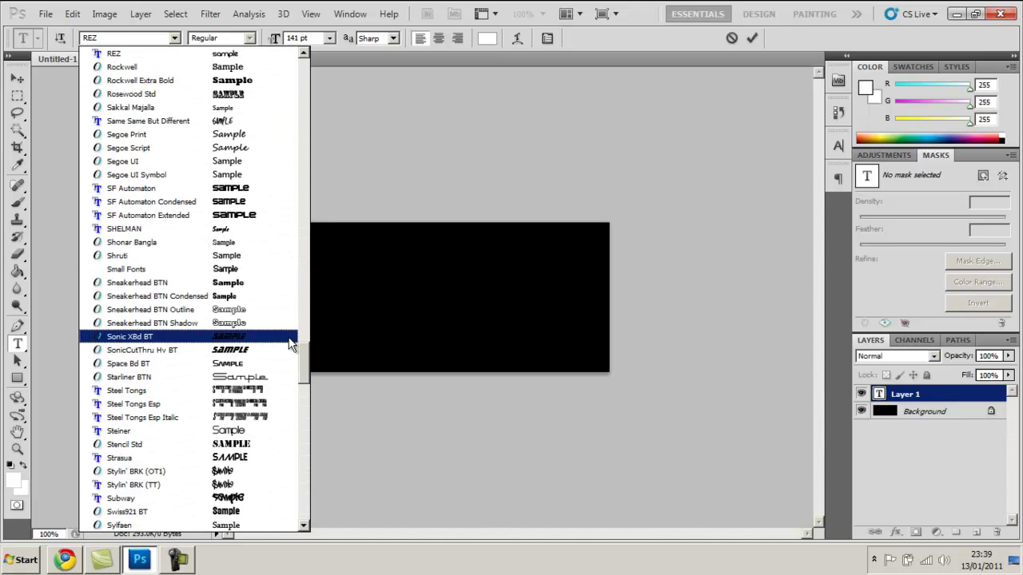
{"action": "scroll", "coordinate": [302, 342], "scroll_direction": "up", "scroll_amount": 6}
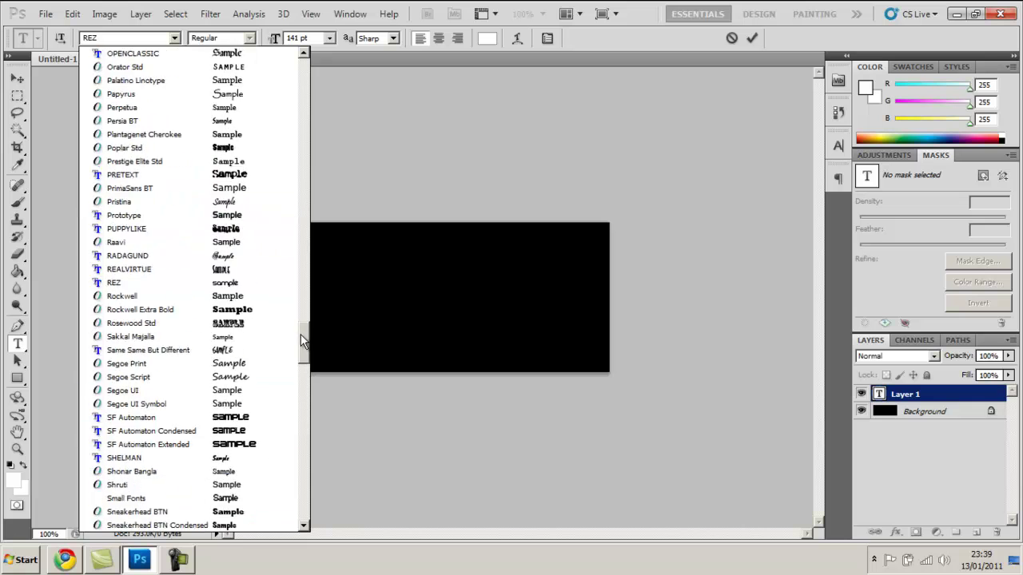
{"action": "mouse_move", "coordinate": [302, 342]}
{"action": "left_mouse_down"}
{"action": "mouse_move", "coordinate": [305, 408]}
{"action": "mouse_move", "coordinate": [299, 326]}
{"action": "left_mouse_up"}
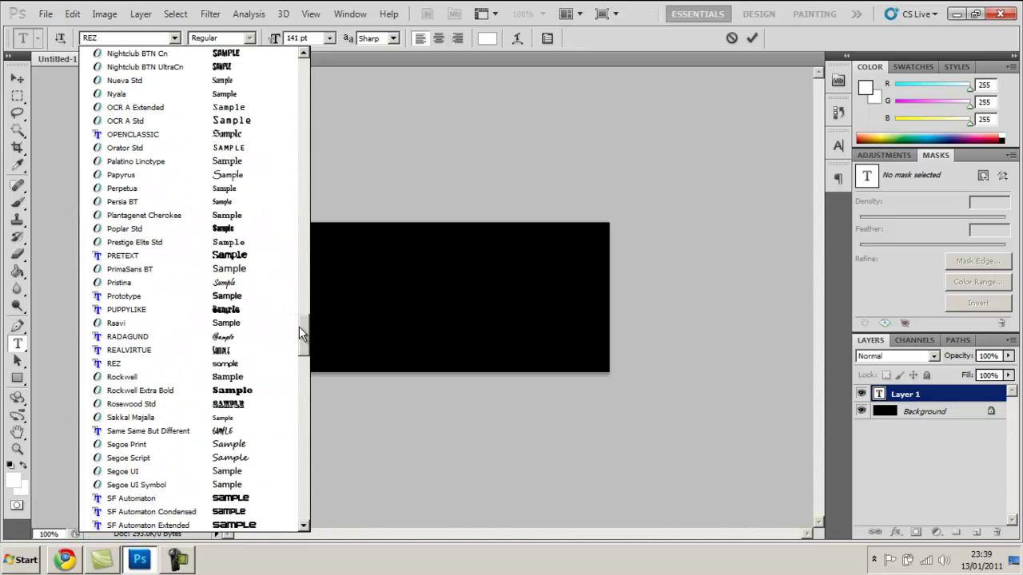
{"action": "left_click", "coordinate": [246, 365]}
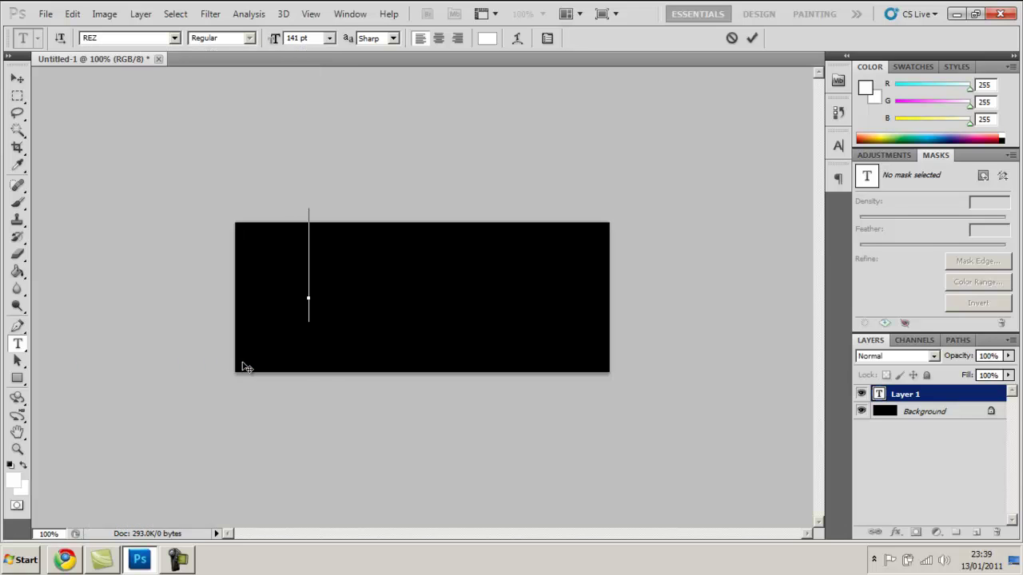
- Type 'mj dzn', centre it on the canvas, and commit the text
{"action": "type", "text": "_ dzn"}
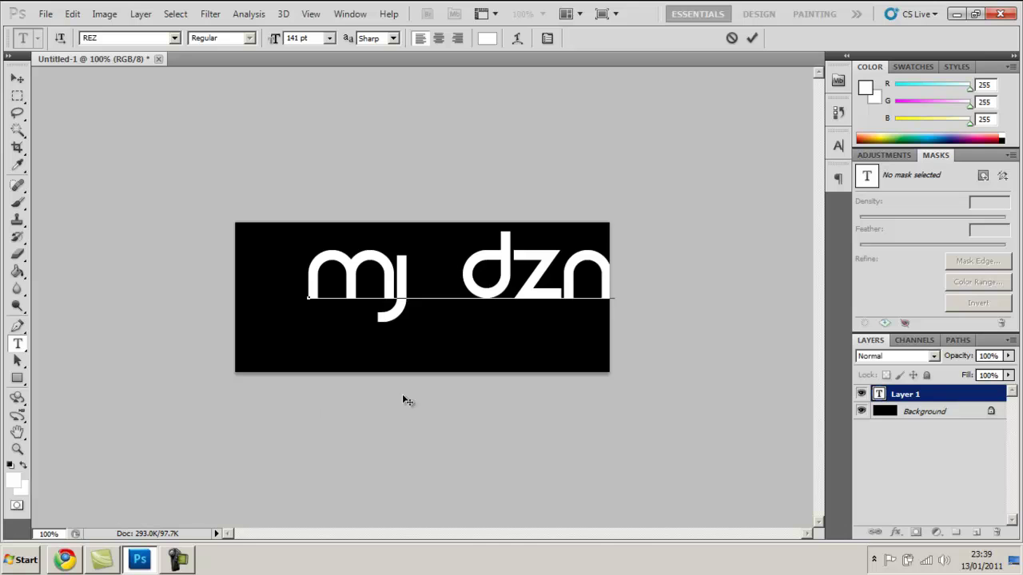
{"action": "left_click_drag", "start_coordinate": [402, 394], "coordinate": [368, 416]}
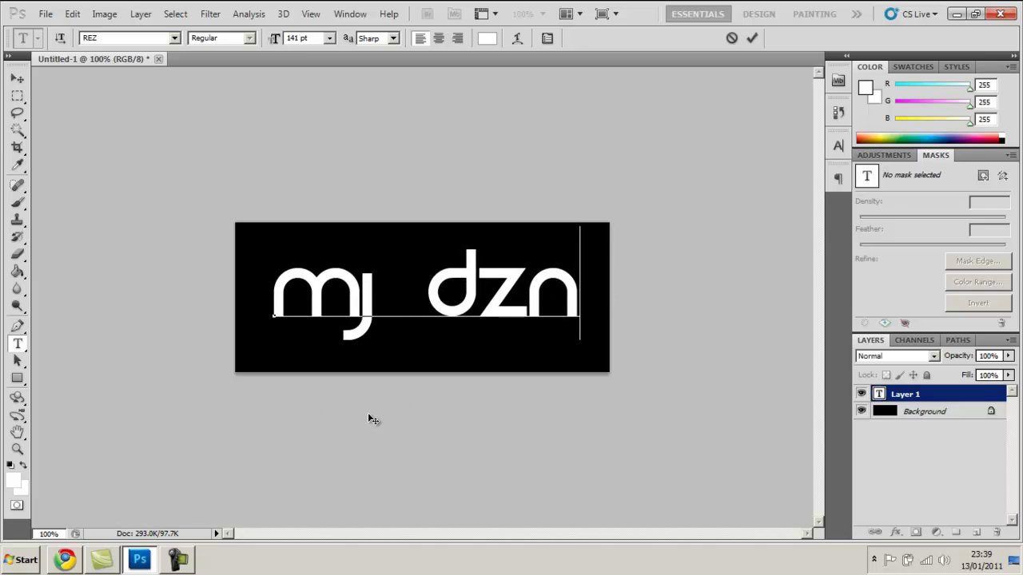
{"action": "left_click", "coordinate": [916, 427]}
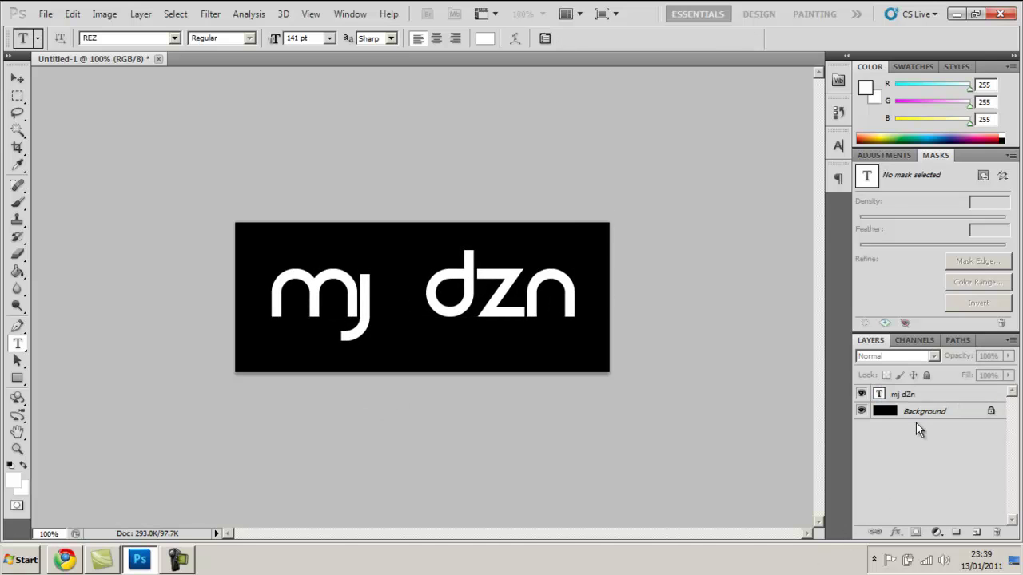
- Give the mj dzn text an Inner Shadow at 100% opacity and 4 px distance, then return to Chrome
{"action": "left_click", "coordinate": [904, 397]}
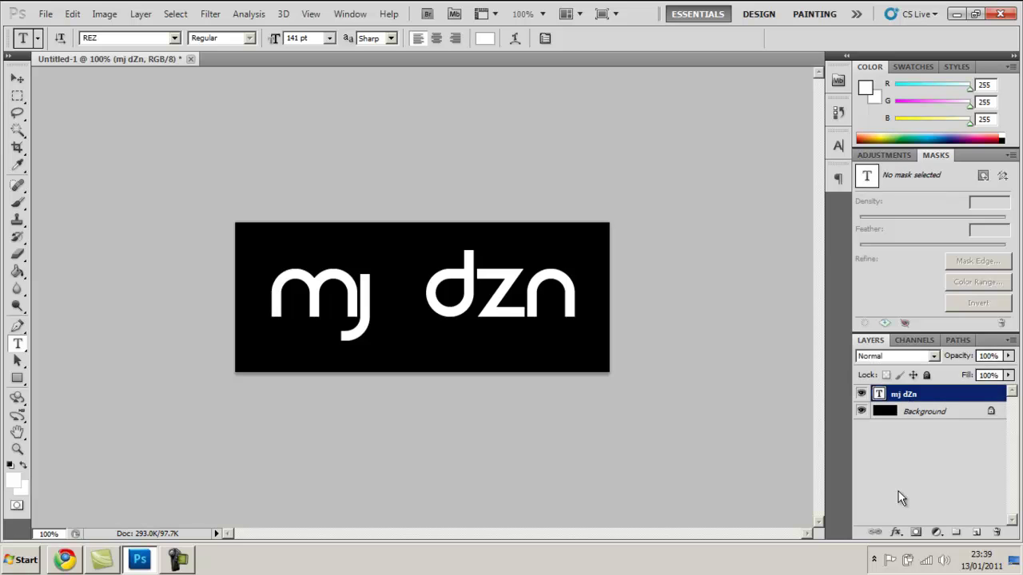
{"action": "left_click", "coordinate": [896, 533]}
{"action": "left_click", "coordinate": [903, 430]}
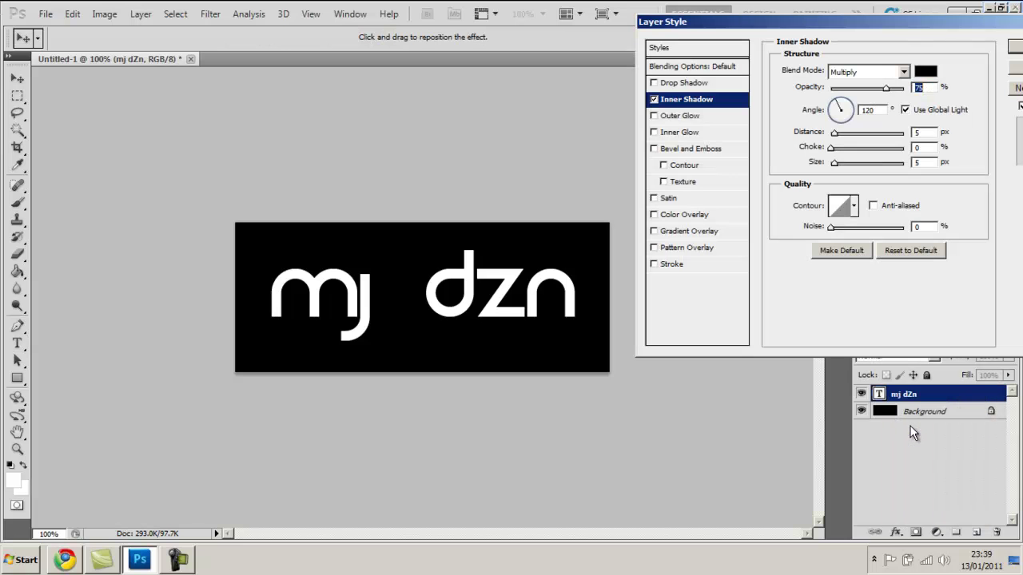
{"action": "left_click_drag", "start_coordinate": [887, 88], "coordinate": [917, 94]}
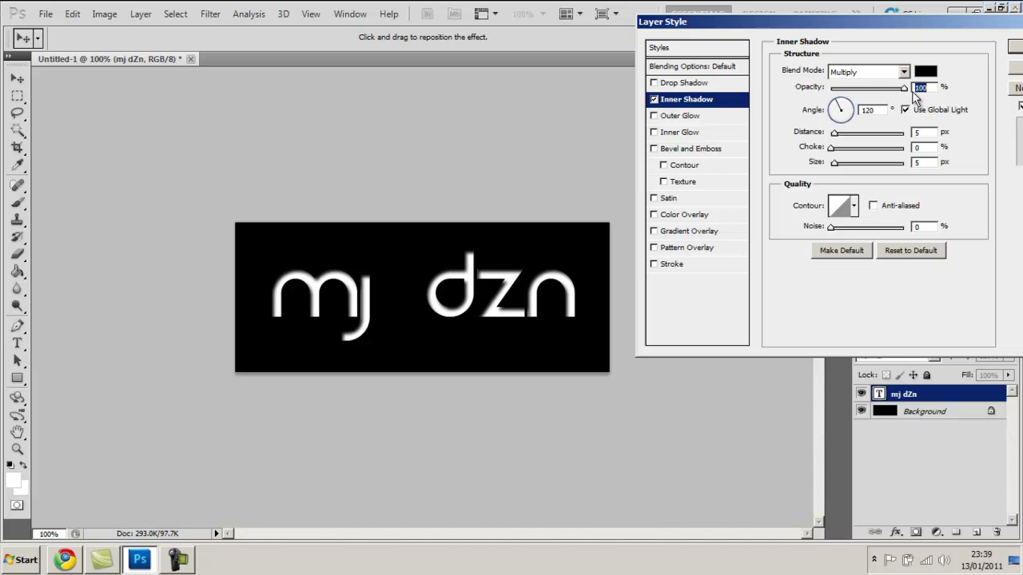
{"action": "left_click", "coordinate": [927, 131]}
{"action": "key", "text": "BackSpace"}
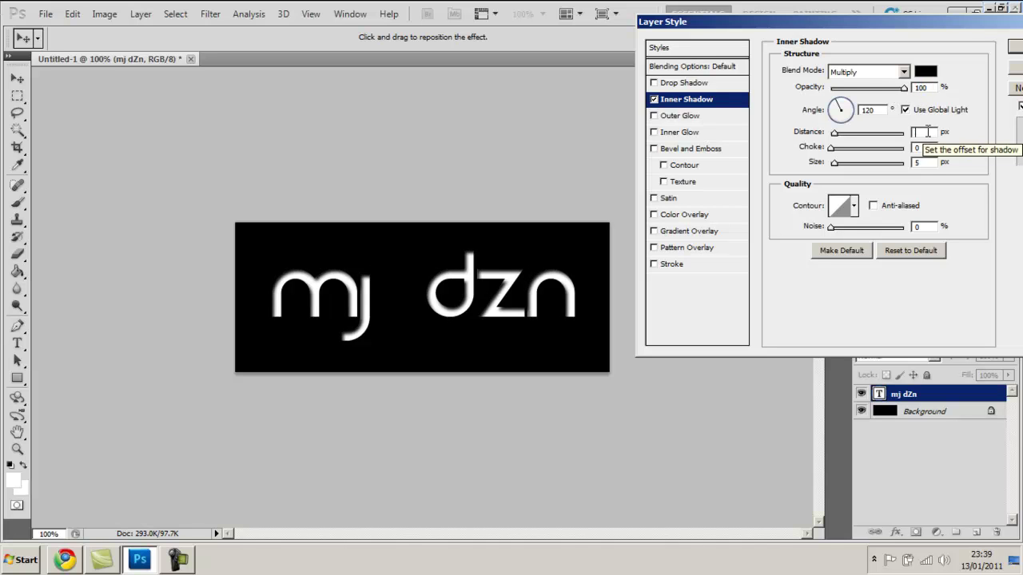
{"action": "type", "text": "4"}
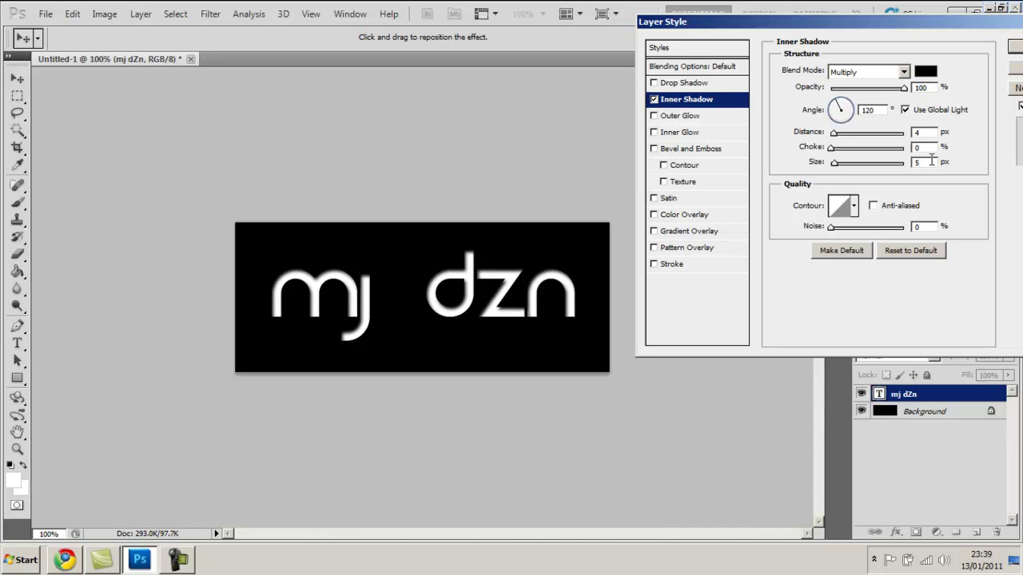
{"action": "left_click", "coordinate": [1011, 48]}
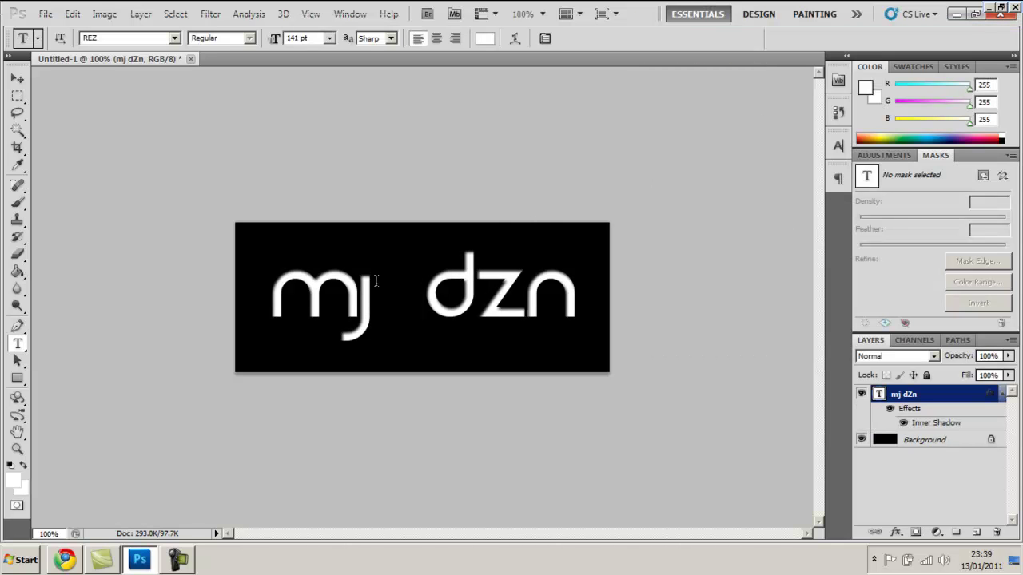
{"action": "left_click", "coordinate": [64, 559]}
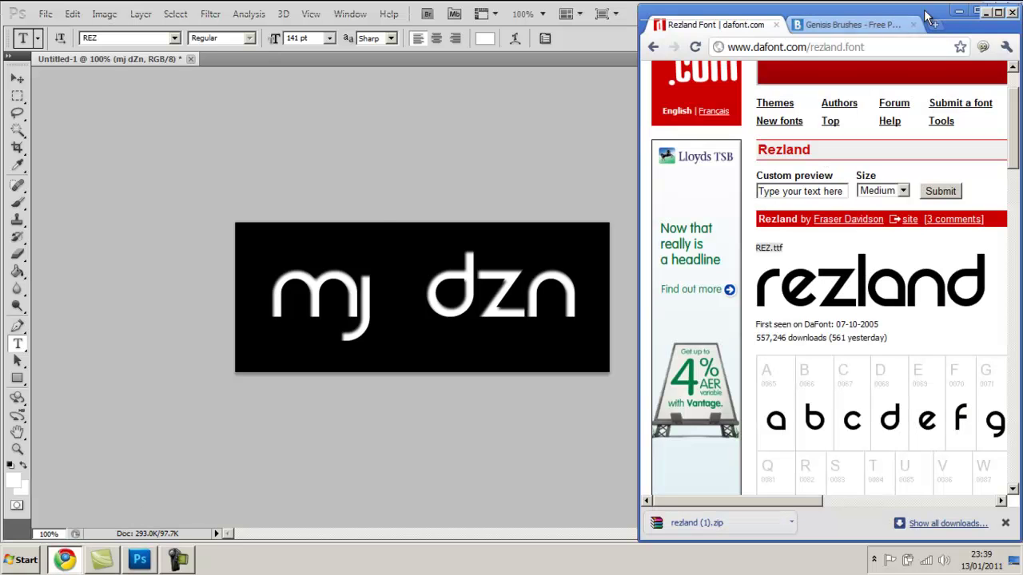
- Download the Genisis Brushes zip from Brusheezy without signing in
{"action": "double_click", "coordinate": [927, 16]}
{"action": "left_click", "coordinate": [250, 8]}
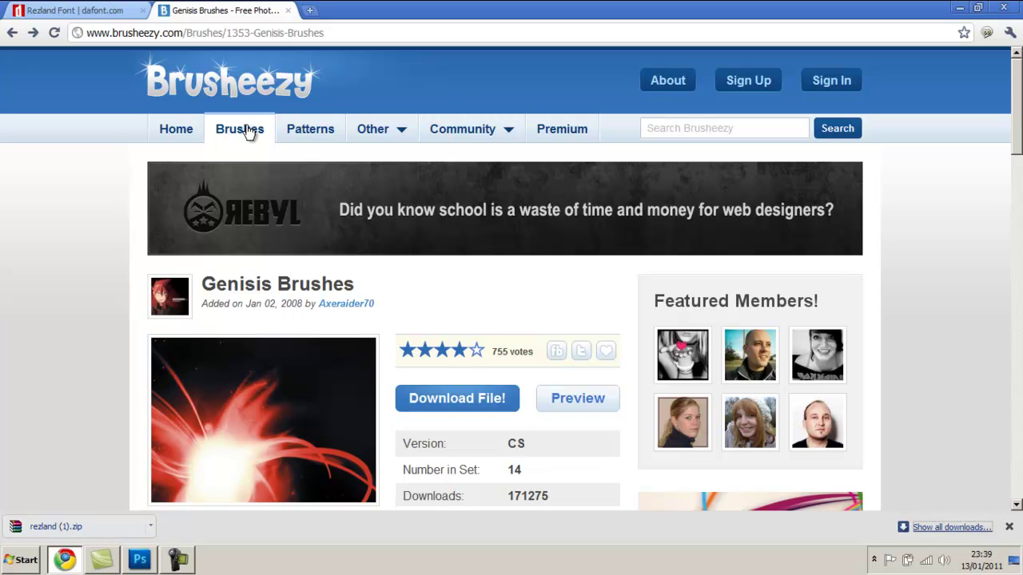
{"action": "mouse_move", "coordinate": [359, 136]}
{"action": "left_click", "coordinate": [438, 389]}
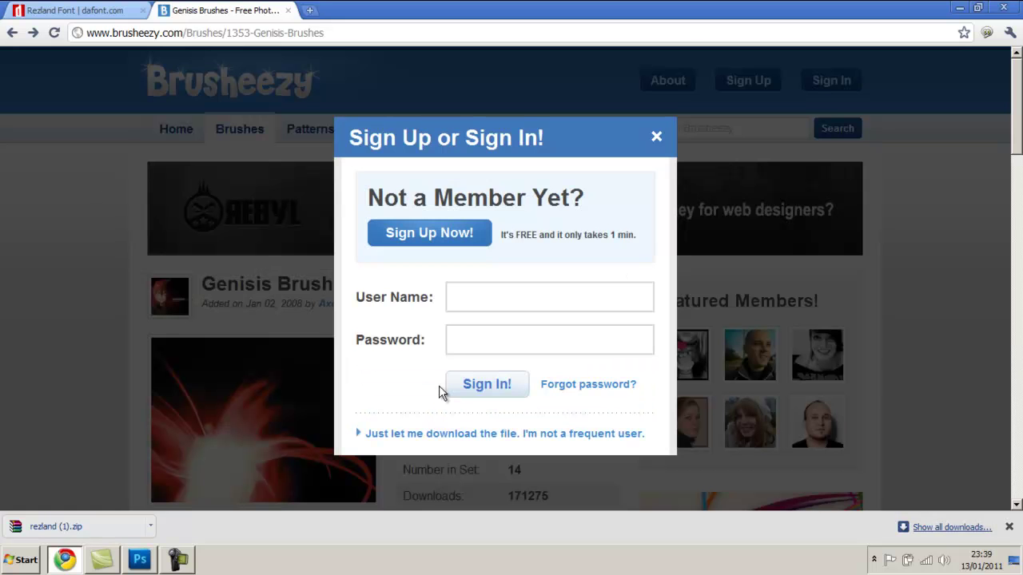
{"action": "left_click", "coordinate": [405, 438]}
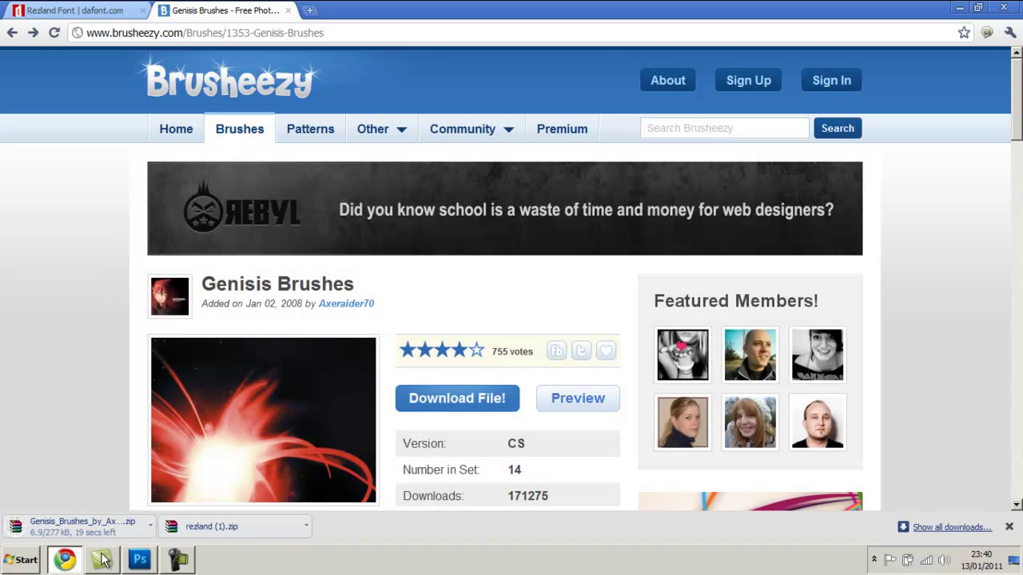
{"action": "double_click", "coordinate": [539, 12]}
- Minimize Photoshop and copy the Genisis Brushes zip onto the desktop
{"action": "left_click", "coordinate": [631, 12]}
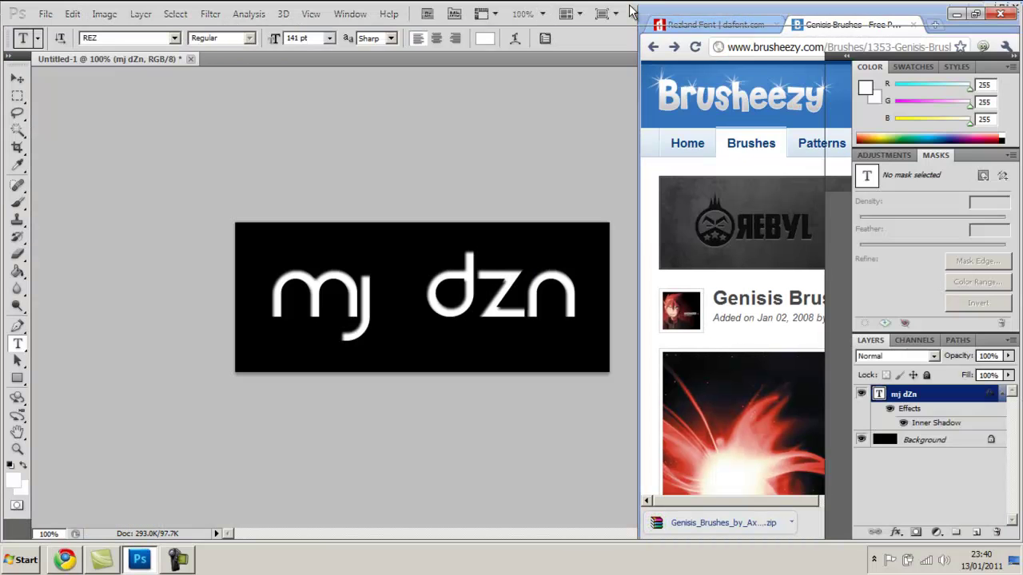
{"action": "left_click", "coordinate": [955, 11]}
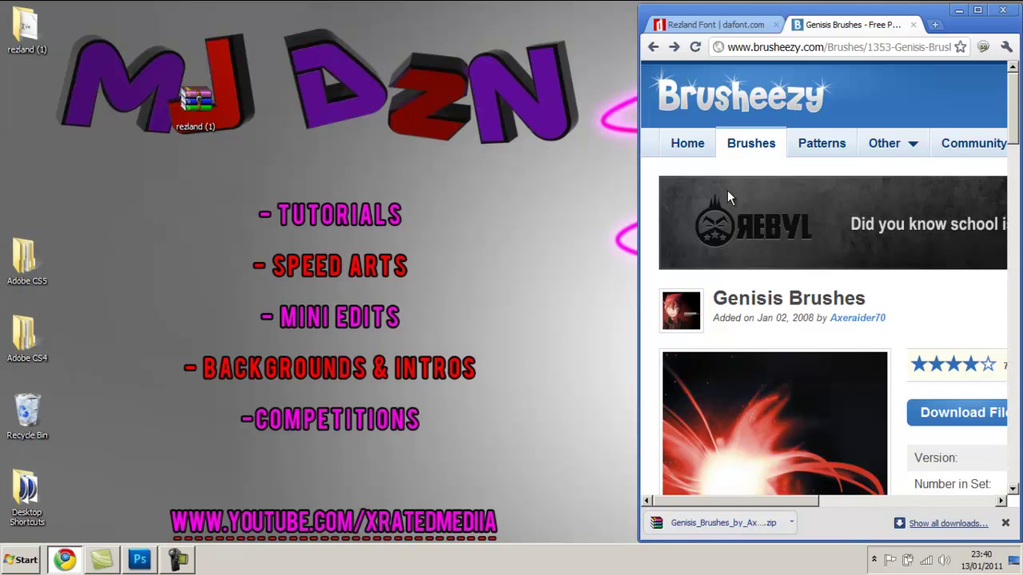
{"action": "left_click_drag", "start_coordinate": [689, 526], "coordinate": [487, 175]}
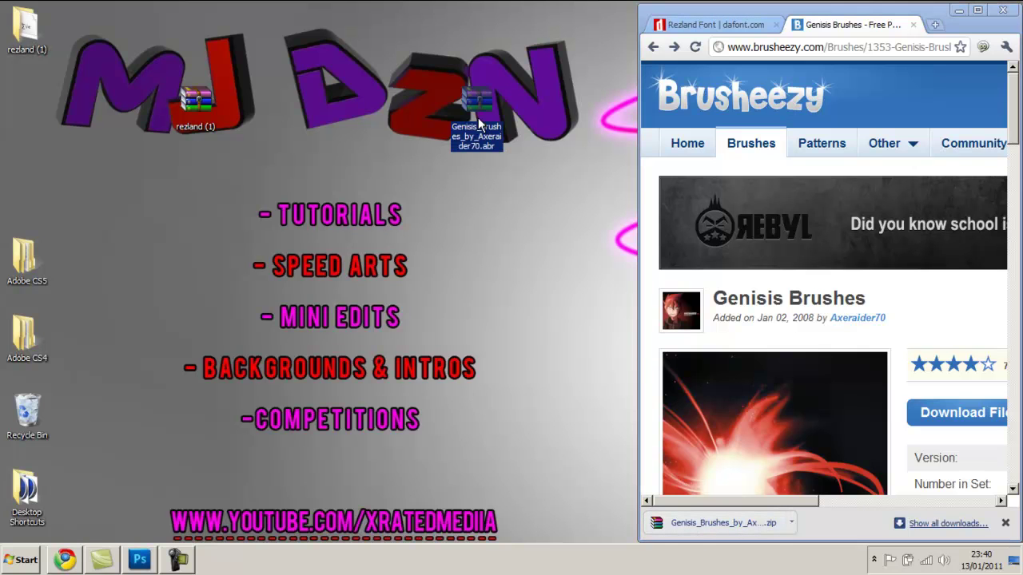
- Extract the Genisis archive to the desktop with WinRAR, then return to Photoshop
{"action": "right_click", "coordinate": [478, 122]}
{"action": "left_click", "coordinate": [511, 140]}
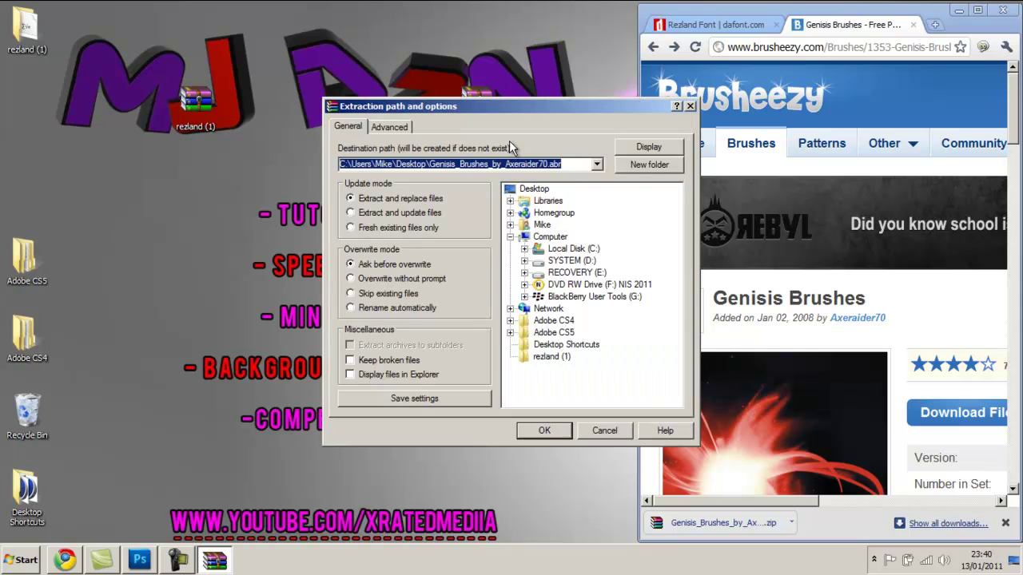
{"action": "left_click", "coordinate": [541, 431]}
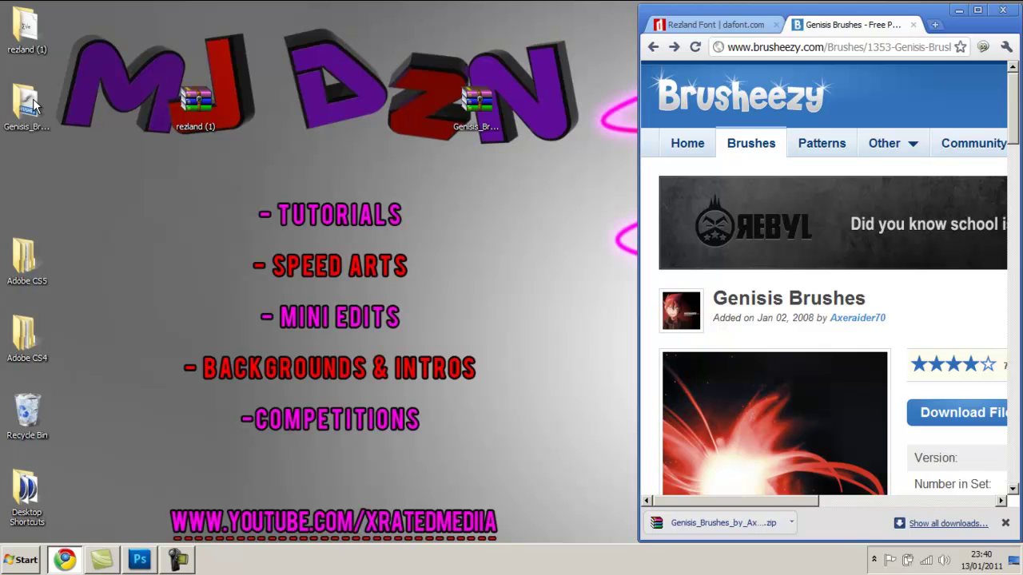
{"action": "left_click", "coordinate": [139, 559]}
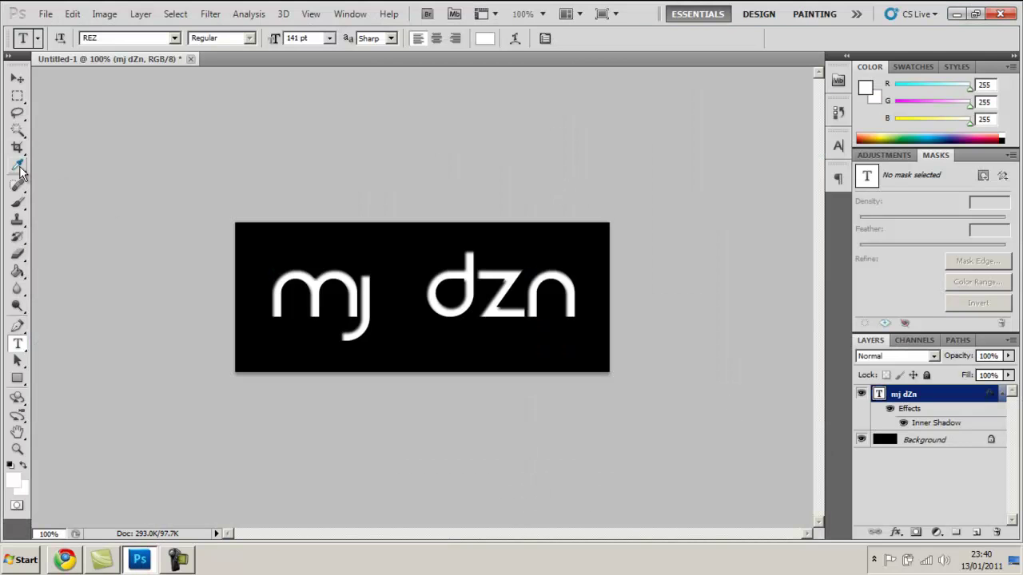
- Load Genisis_Brushes_by_Axeraider70.abr into the Brush tool's presets
{"action": "left_click", "coordinate": [20, 210]}
{"action": "left_click", "coordinate": [78, 38]}
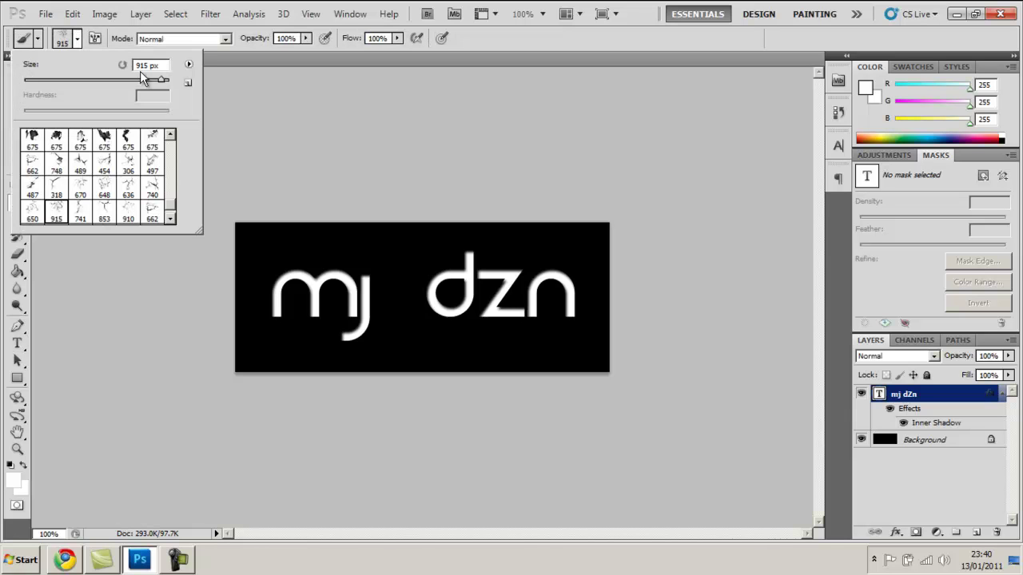
{"action": "left_click", "coordinate": [188, 65]}
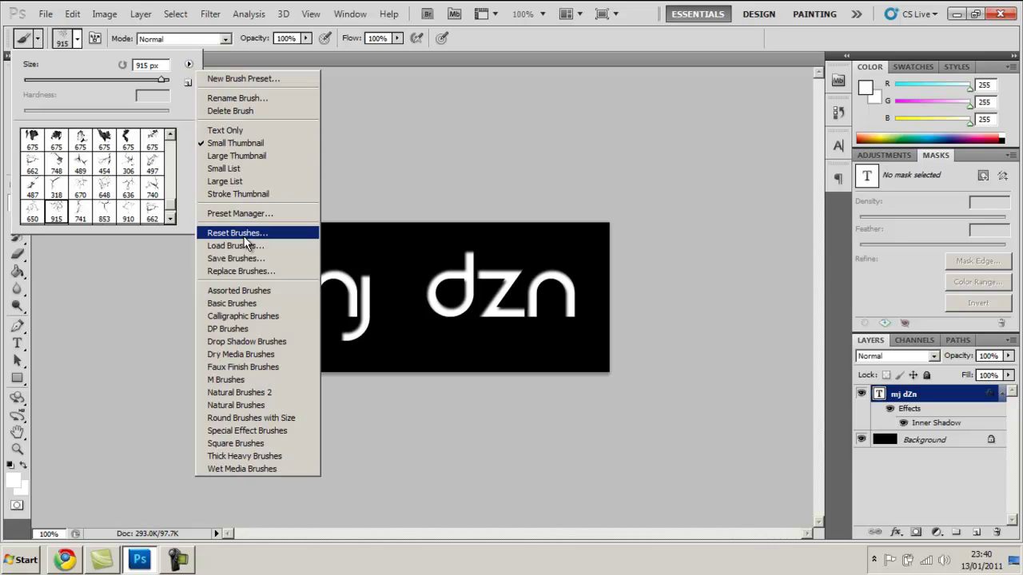
{"action": "left_click", "coordinate": [240, 246]}
{"action": "left_click", "coordinate": [352, 170]}
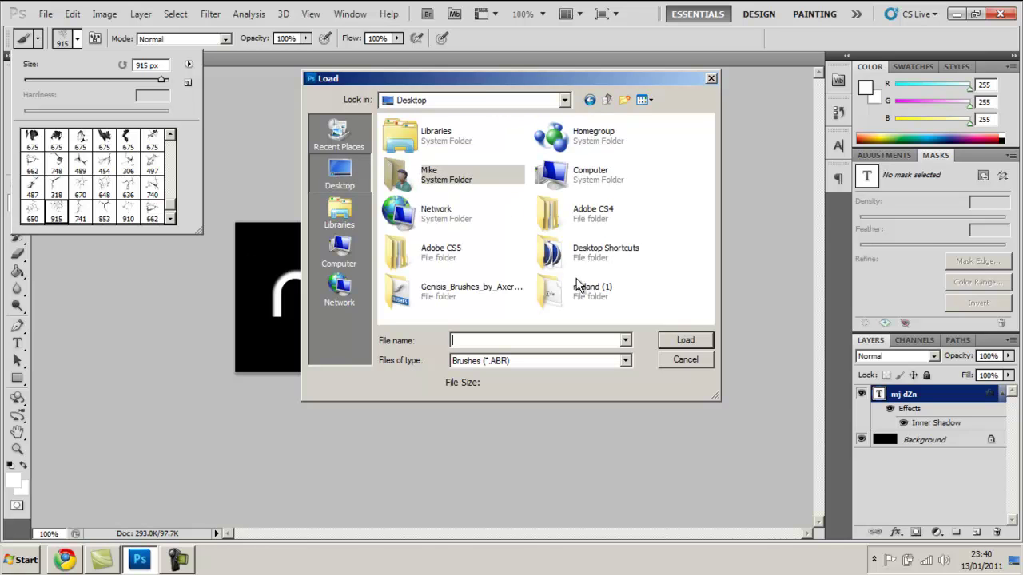
{"action": "double_click", "coordinate": [493, 293]}
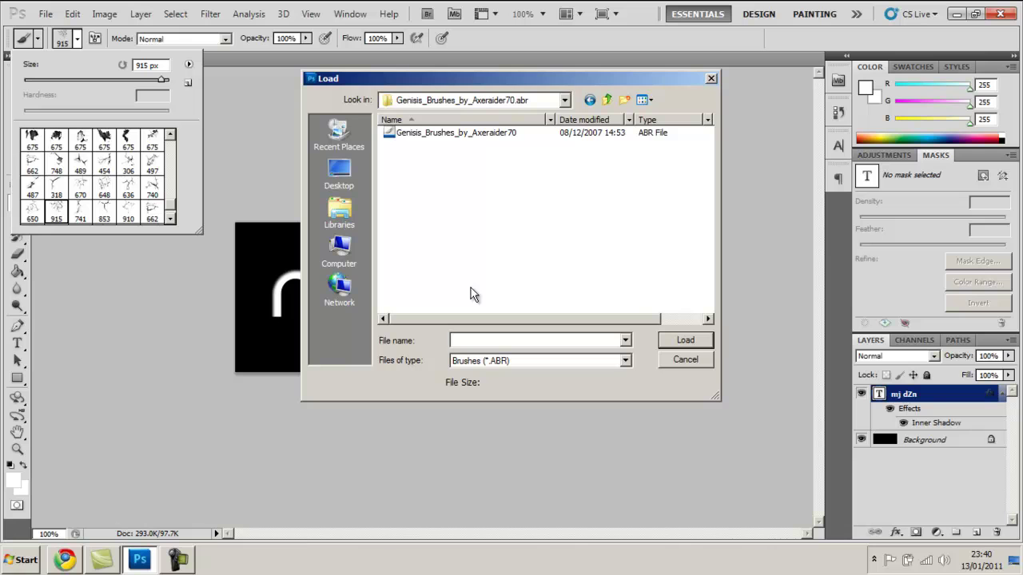
{"action": "left_click", "coordinate": [471, 137]}
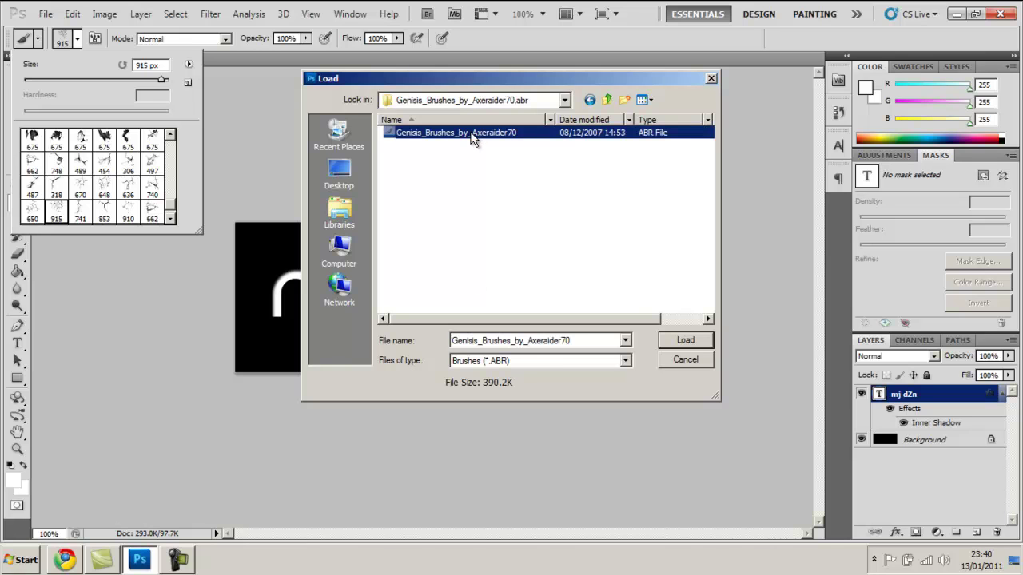
{"action": "left_click", "coordinate": [674, 344]}
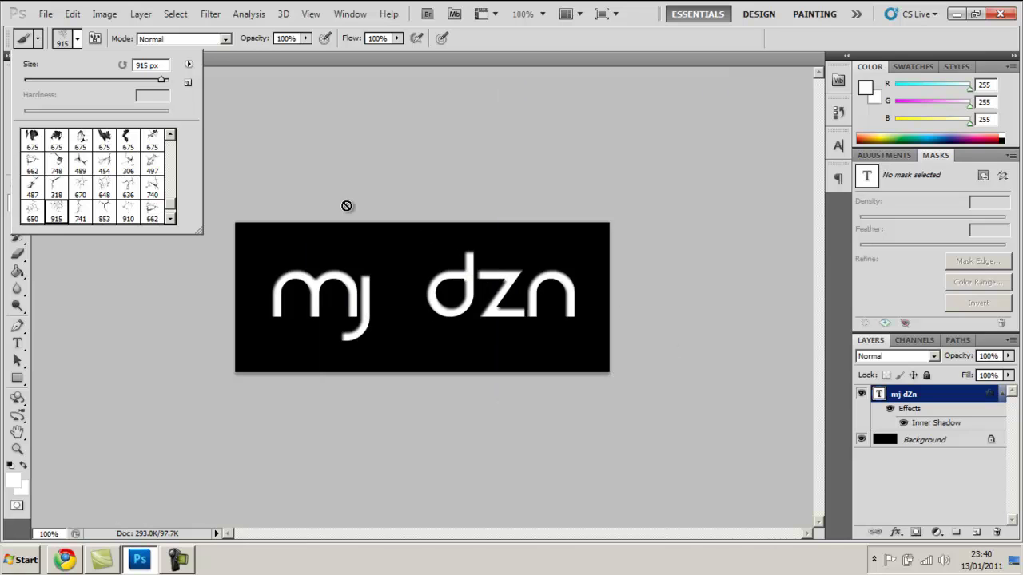
- Select the 277 px Genisis brush as the current tip
{"action": "left_click", "coordinate": [171, 213]}
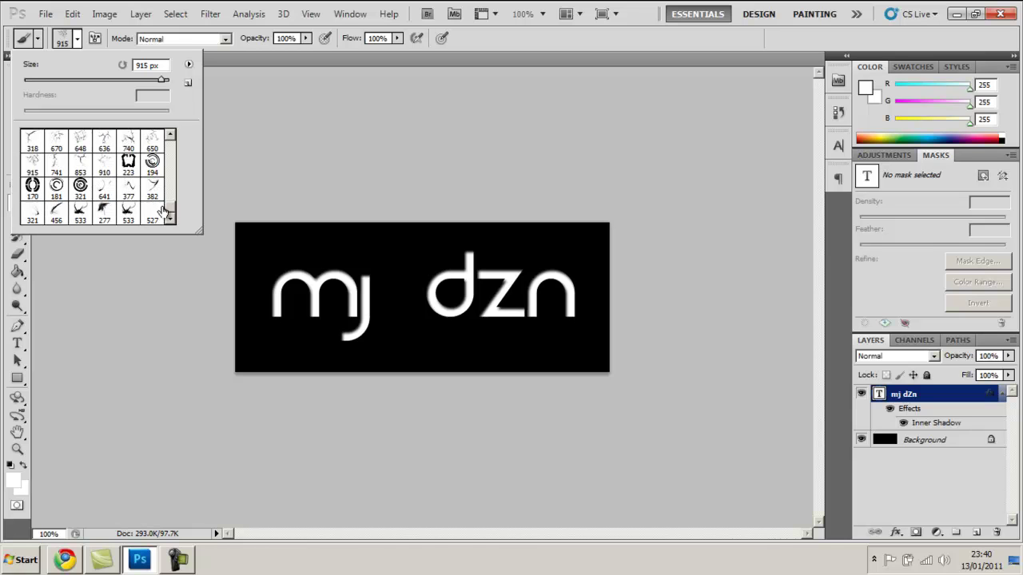
{"action": "left_click", "coordinate": [103, 213]}
{"action": "left_click", "coordinate": [10, 196]}
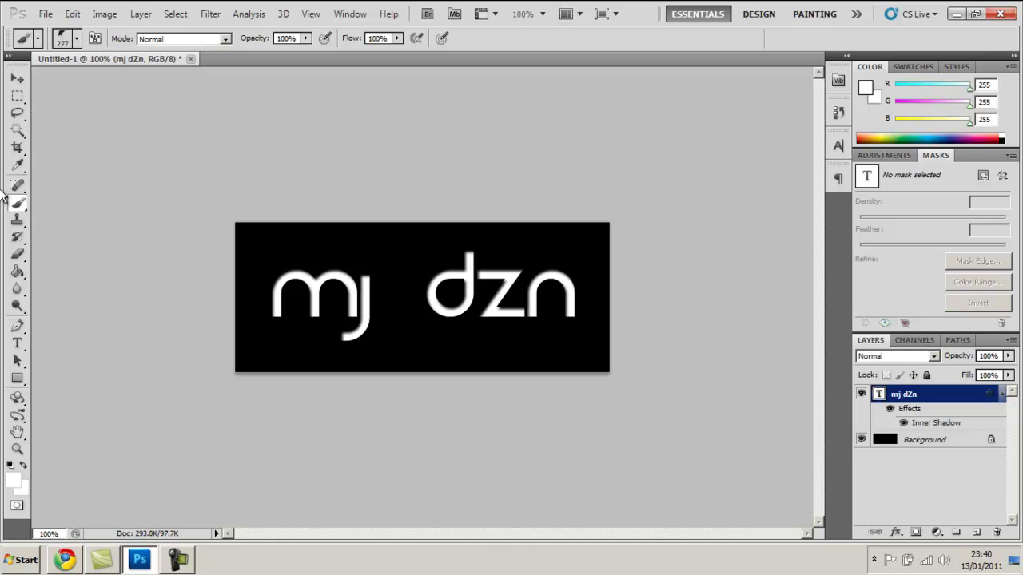
- Add Layer 1 beneath the mj dZn text layer and give it a Gradient Overlay
{"action": "left_click", "coordinate": [977, 532]}
{"action": "left_click_drag", "start_coordinate": [916, 399], "coordinate": [917, 441]}
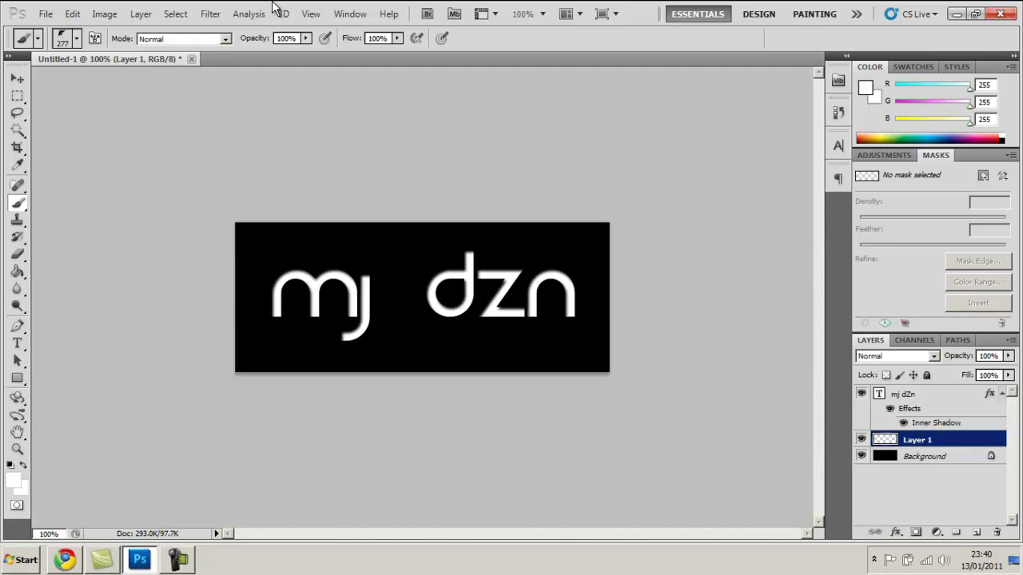
{"action": "left_click", "coordinate": [150, 17]}
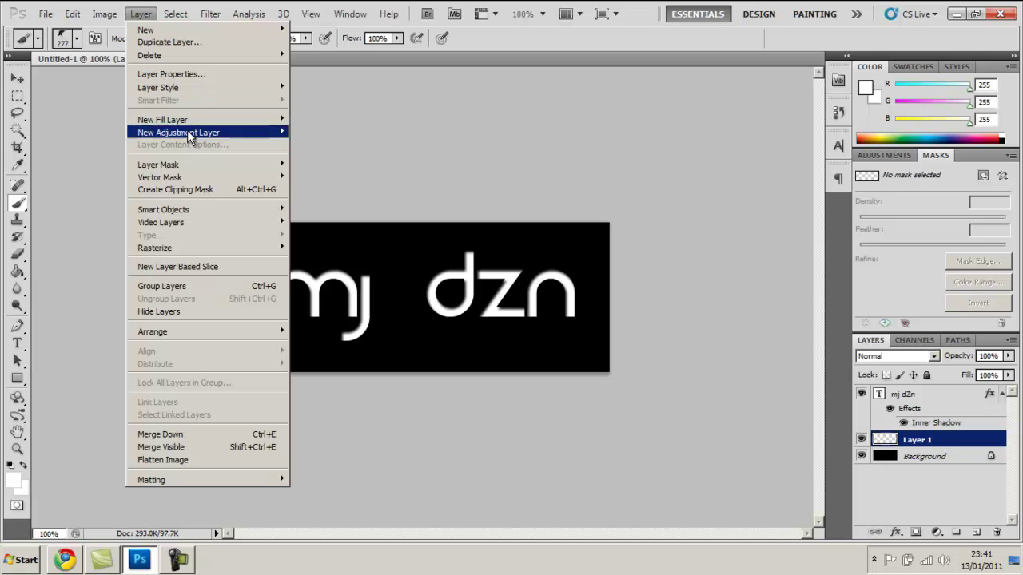
{"action": "mouse_move", "coordinate": [259, 86]}
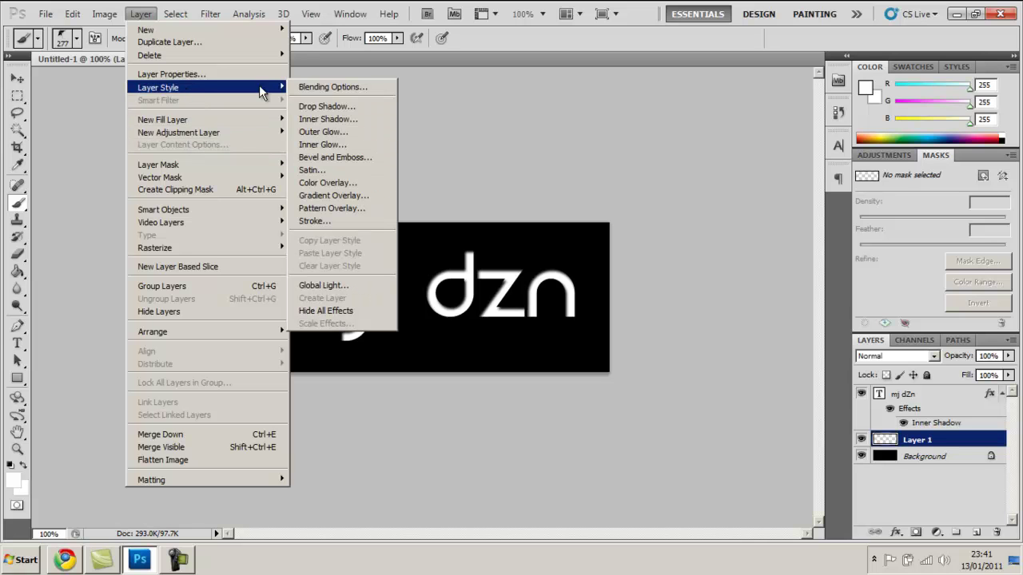
{"action": "left_click", "coordinate": [345, 196]}
- Set the overlay gradient to black-to-red, with the end stop at ff0000
{"action": "left_click", "coordinate": [848, 104]}
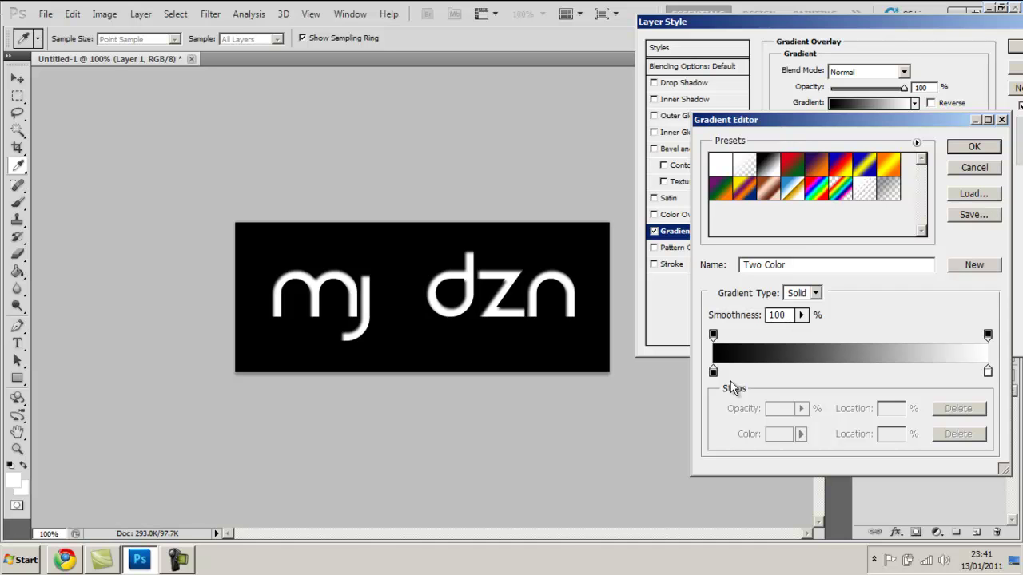
{"action": "left_click", "coordinate": [988, 371]}
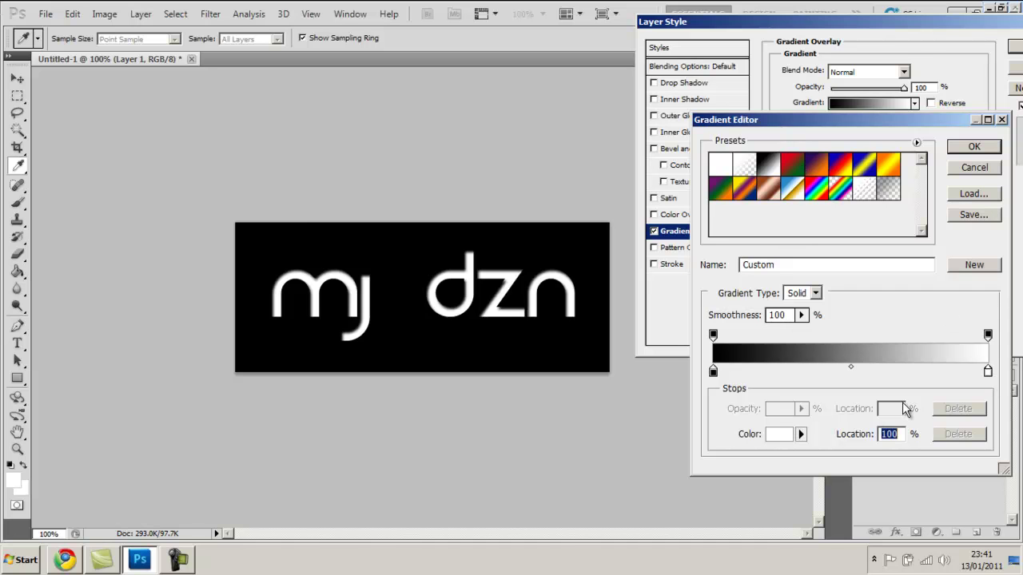
{"action": "left_click", "coordinate": [769, 437]}
{"action": "left_click_drag", "start_coordinate": [484, 224], "coordinate": [509, 133]}
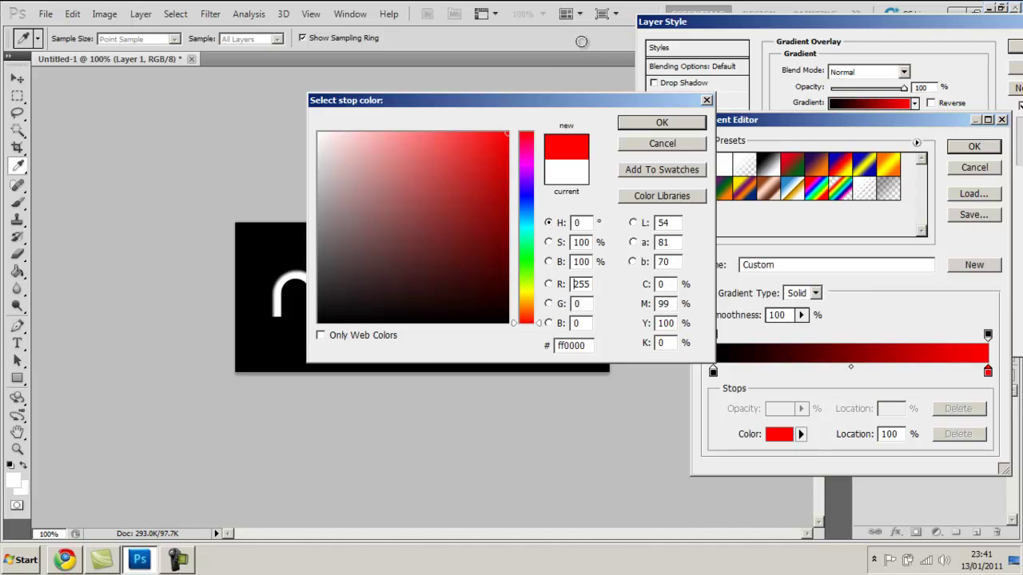
{"action": "left_click", "coordinate": [628, 121]}
{"action": "left_click", "coordinate": [950, 145]}
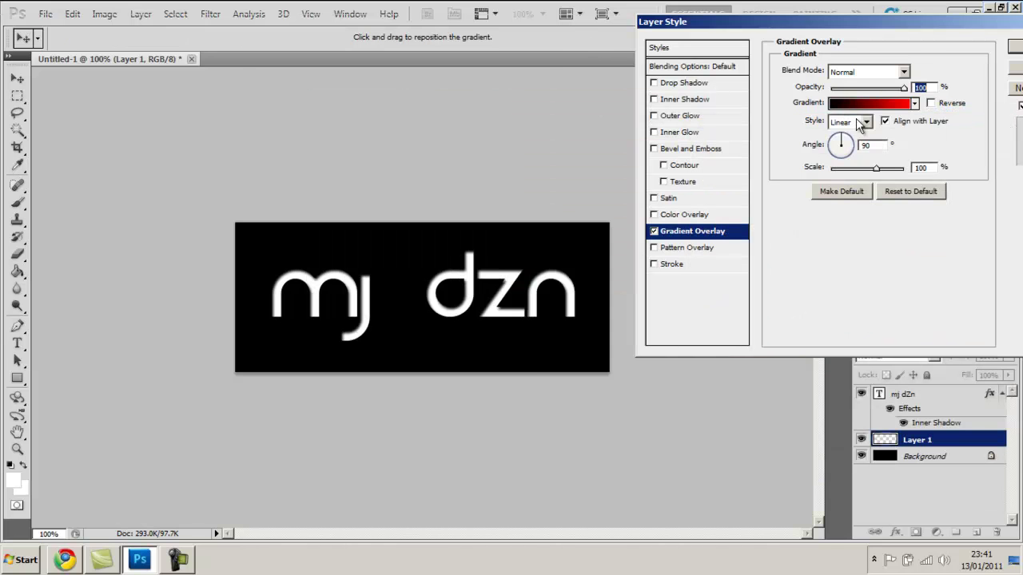
{"action": "left_click", "coordinate": [1018, 48]}
- Paint a 339 px Genisis brush stroke at the banner's top-left
{"action": "key", "text": "b"}
{"action": "left_click", "coordinate": [77, 40]}
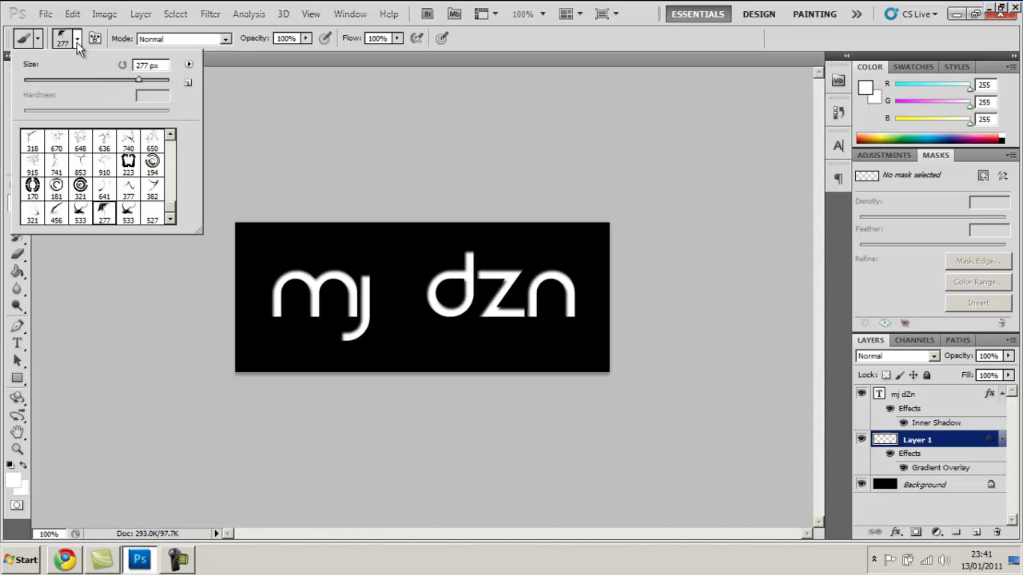
{"action": "left_click_drag", "start_coordinate": [138, 82], "coordinate": [148, 82]}
{"action": "key", "text": "Return"}
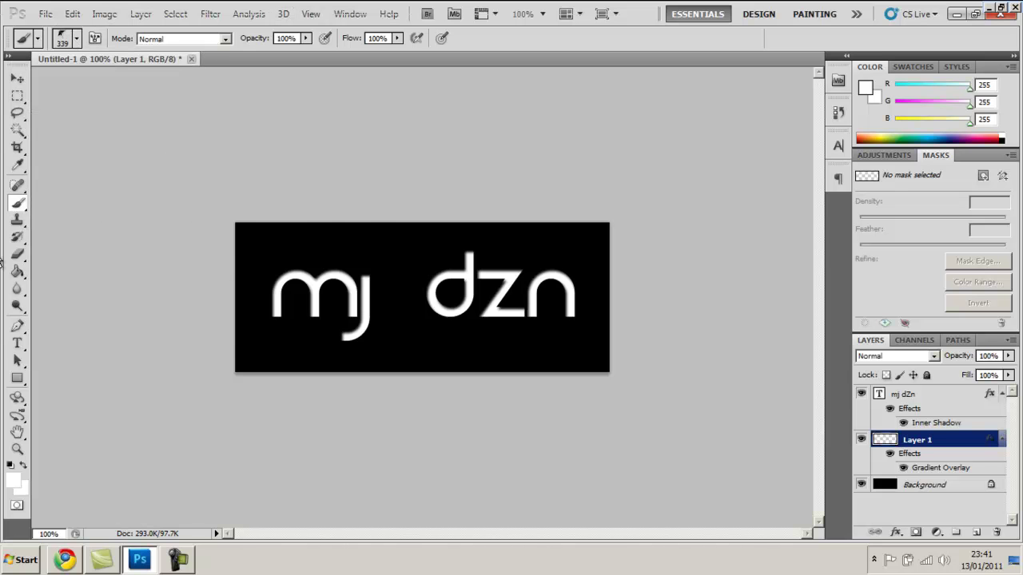
{"action": "left_click", "coordinate": [280, 267]}
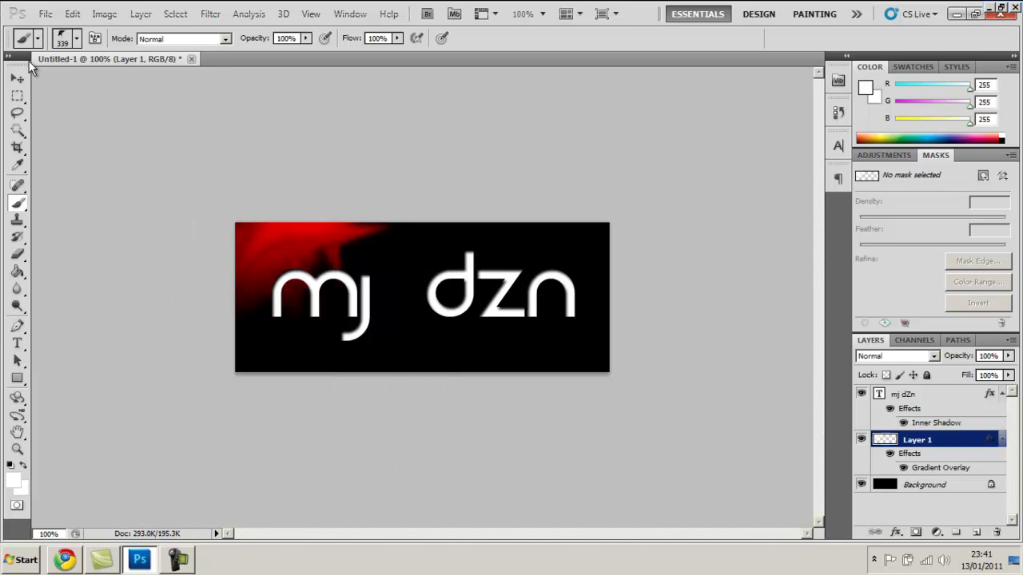
- Stamp 533 px antler-shaped streaks across the banner, then select the 382 px brush
{"action": "left_click", "coordinate": [76, 38]}
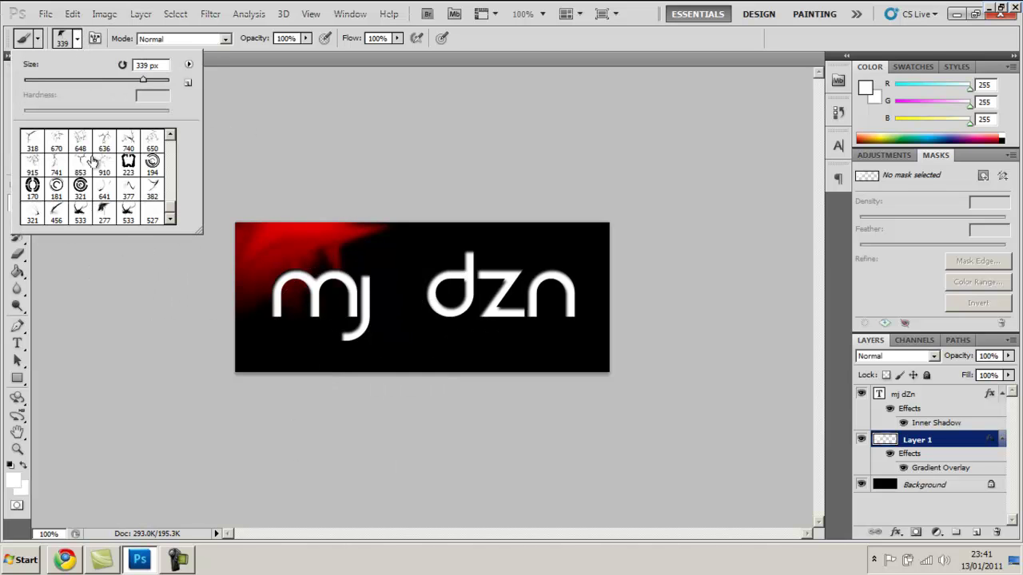
{"action": "left_click", "coordinate": [128, 212]}
{"action": "left_click", "coordinate": [3, 342]}
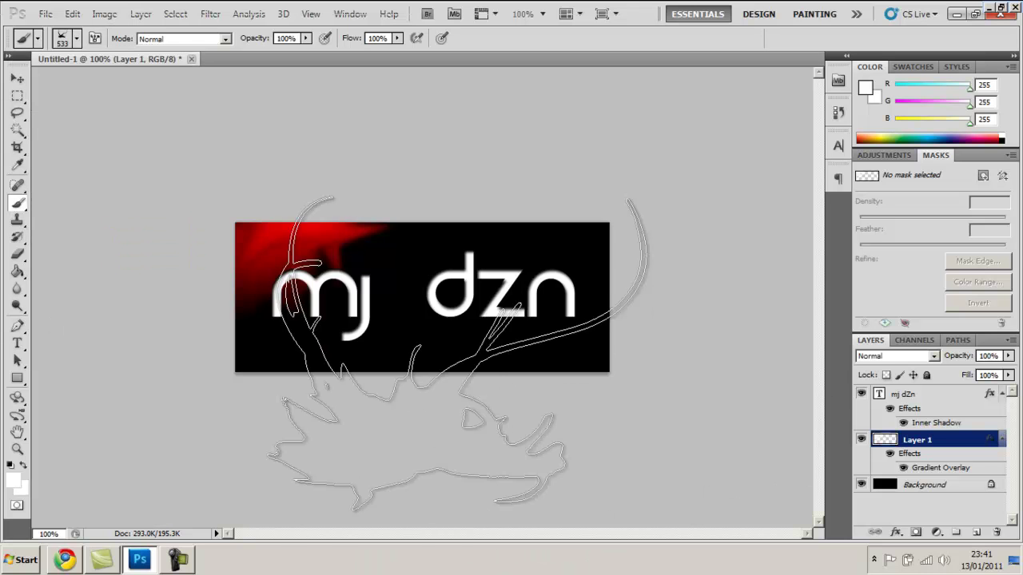
{"action": "left_click", "coordinate": [532, 288]}
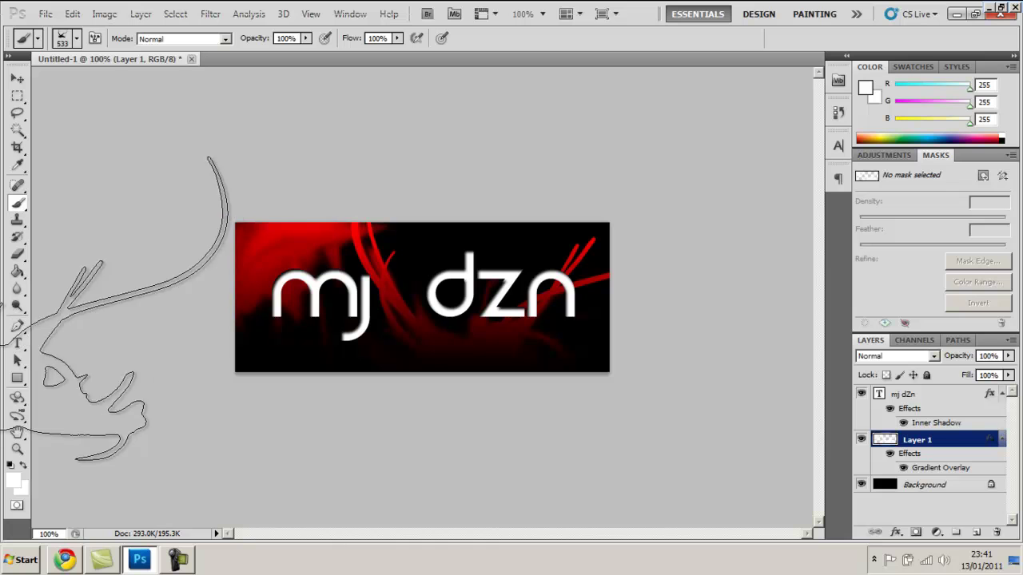
{"action": "left_click", "coordinate": [77, 38]}
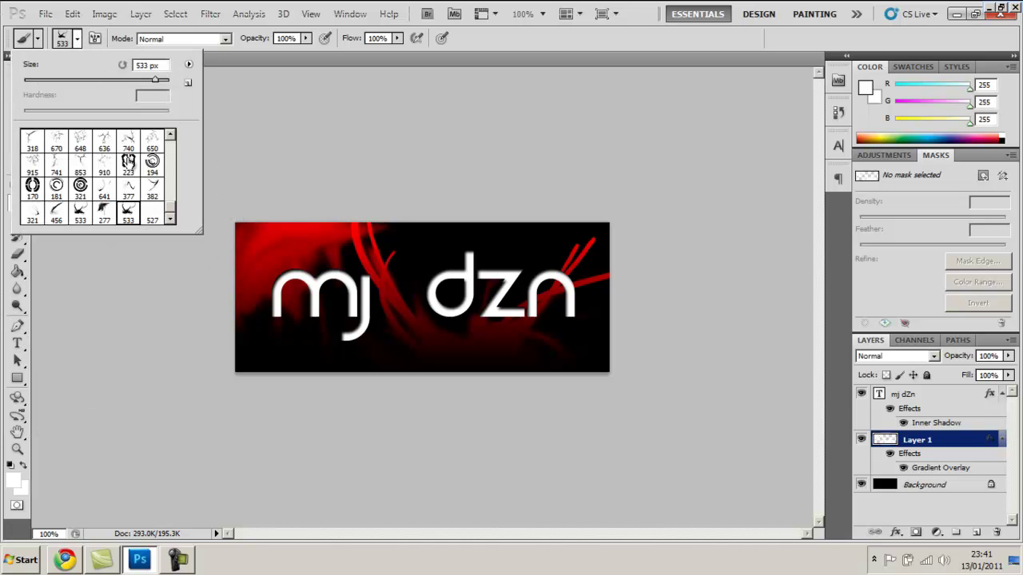
{"action": "double_click", "coordinate": [152, 188]}
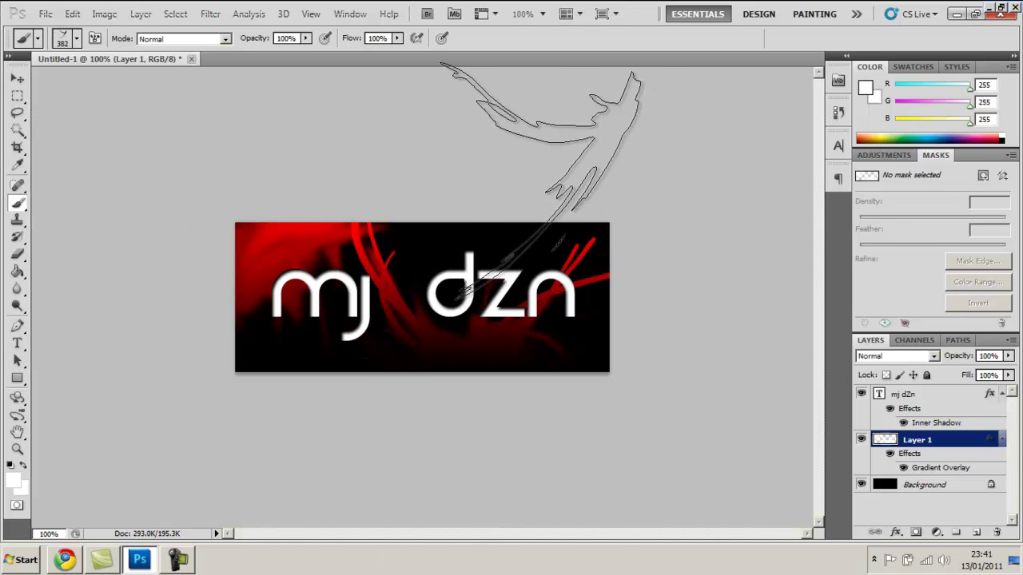